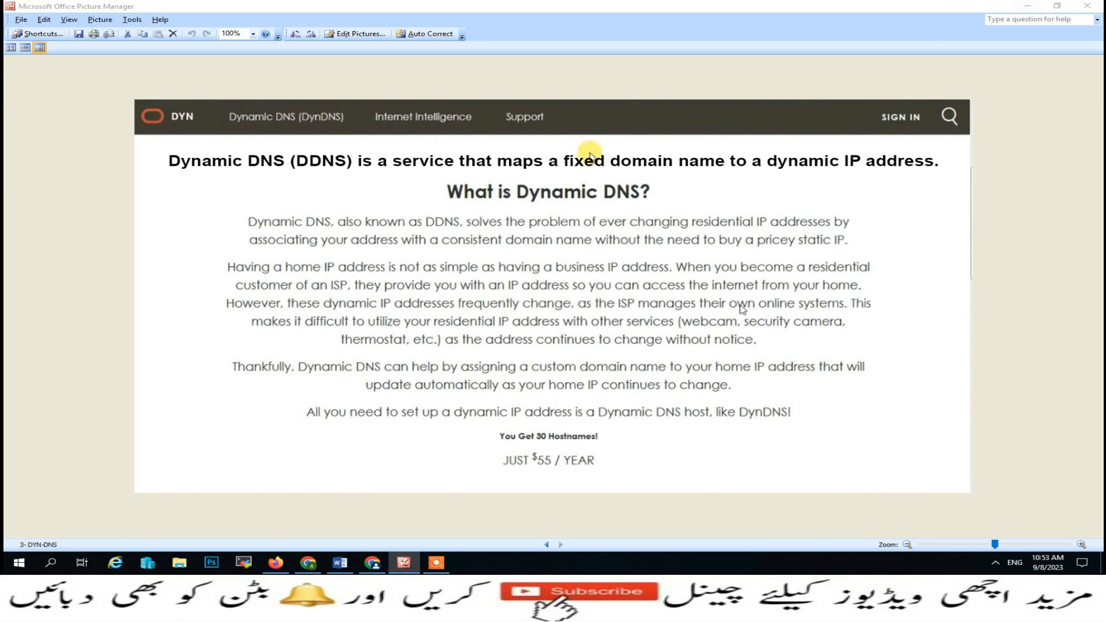
# - Load account.dyn.com in Chrome
pyautogui.click(377, 563)
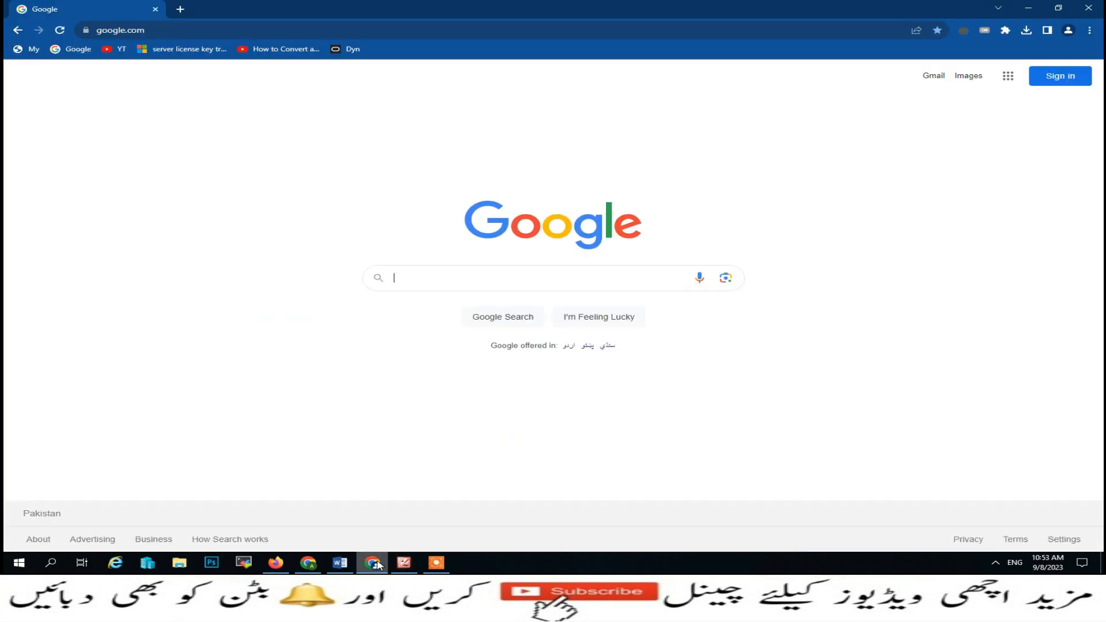
pyautogui.click(370, 34)
pyautogui.hotkey('ctrl', 'a')
pyautogui.write('account')
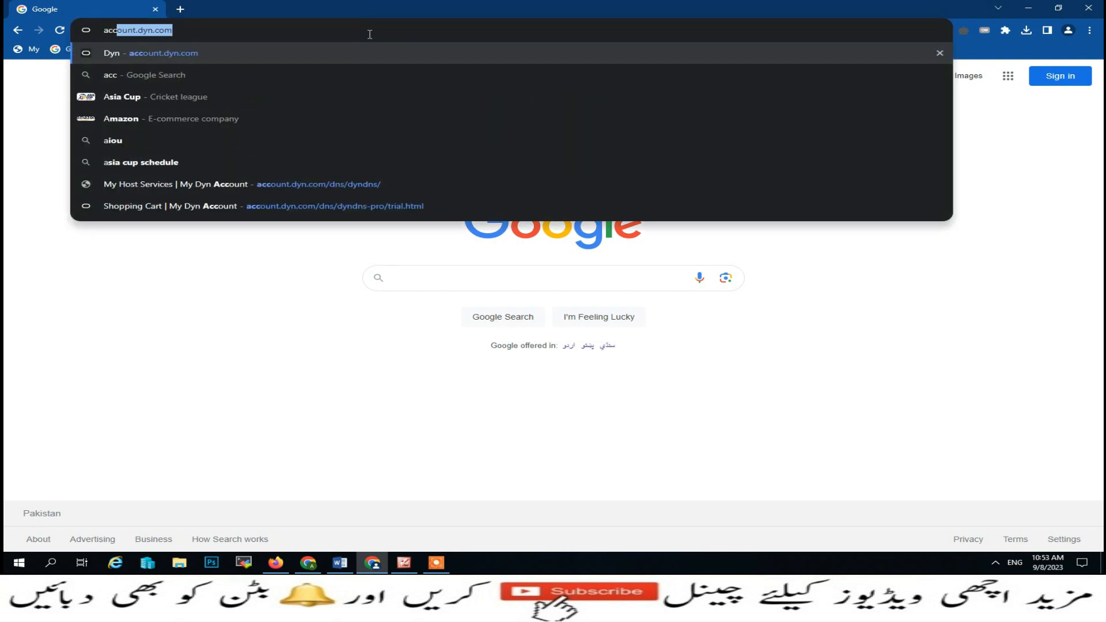
pyautogui.press('Right')
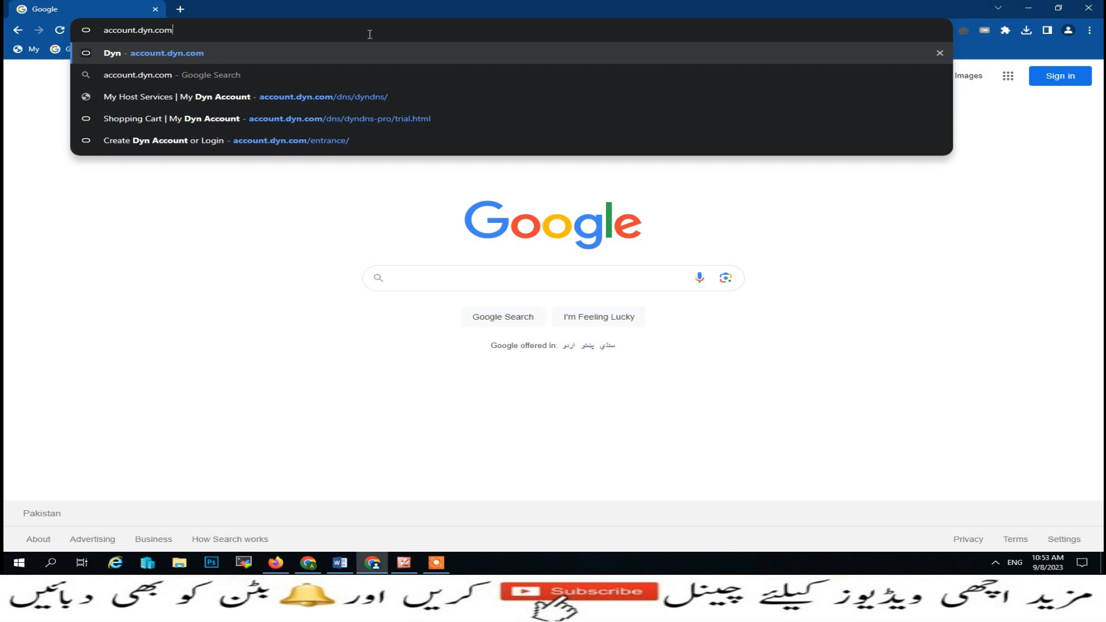
pyautogui.press('Return')
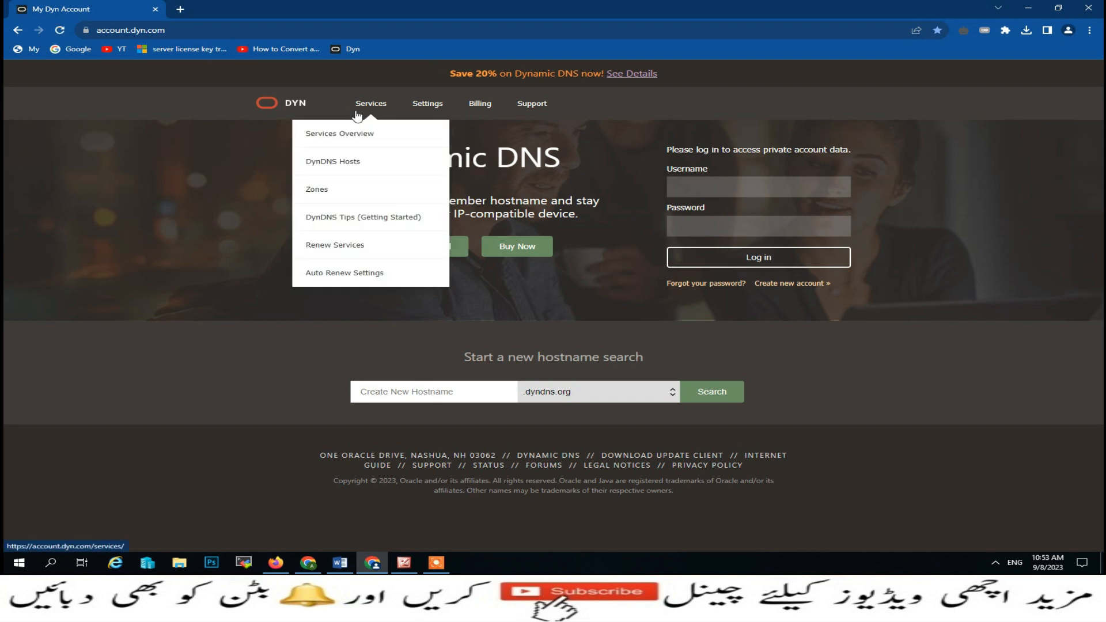
# - Start the free 7-day DynDNS Pro trial from the Dyn home page
pyautogui.moveTo(380, 116)
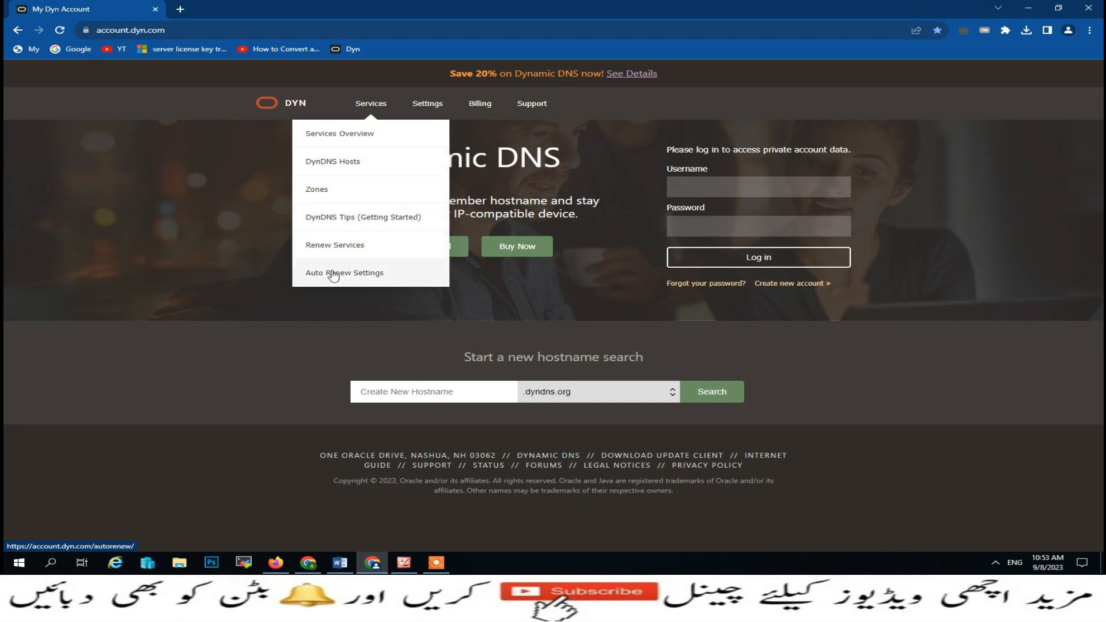
pyautogui.moveTo(440, 110)
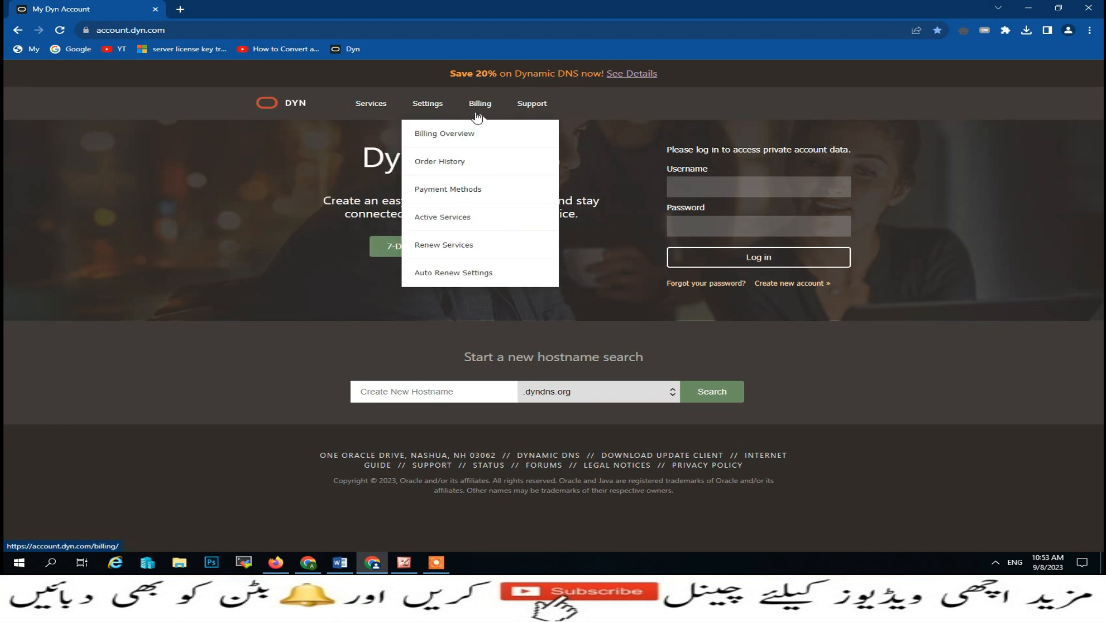
pyautogui.moveTo(530, 113)
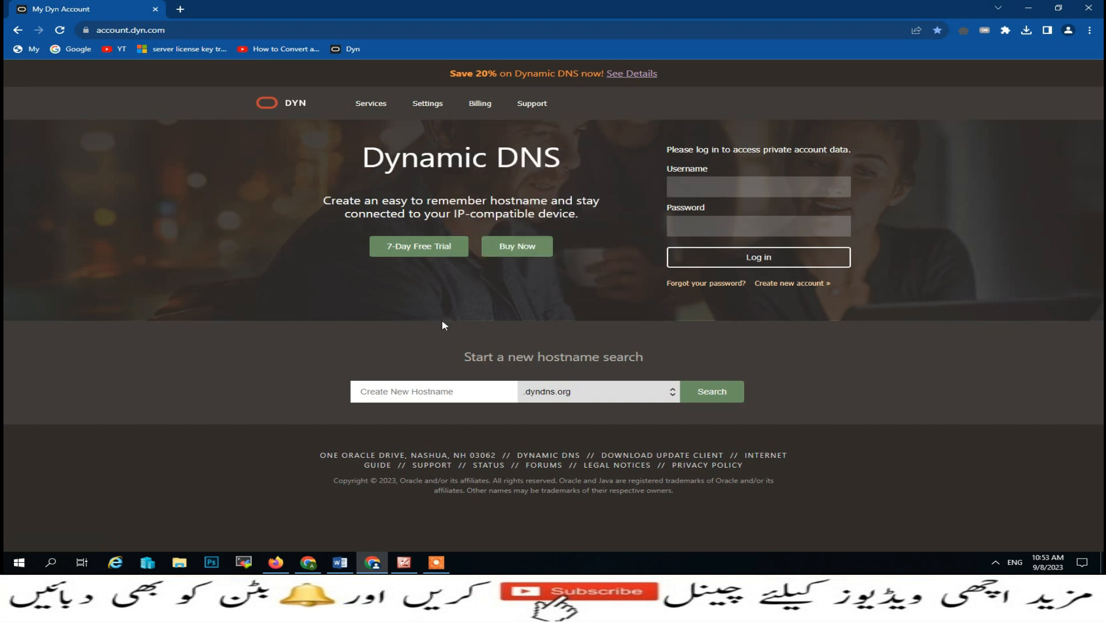
pyautogui.click(419, 252)
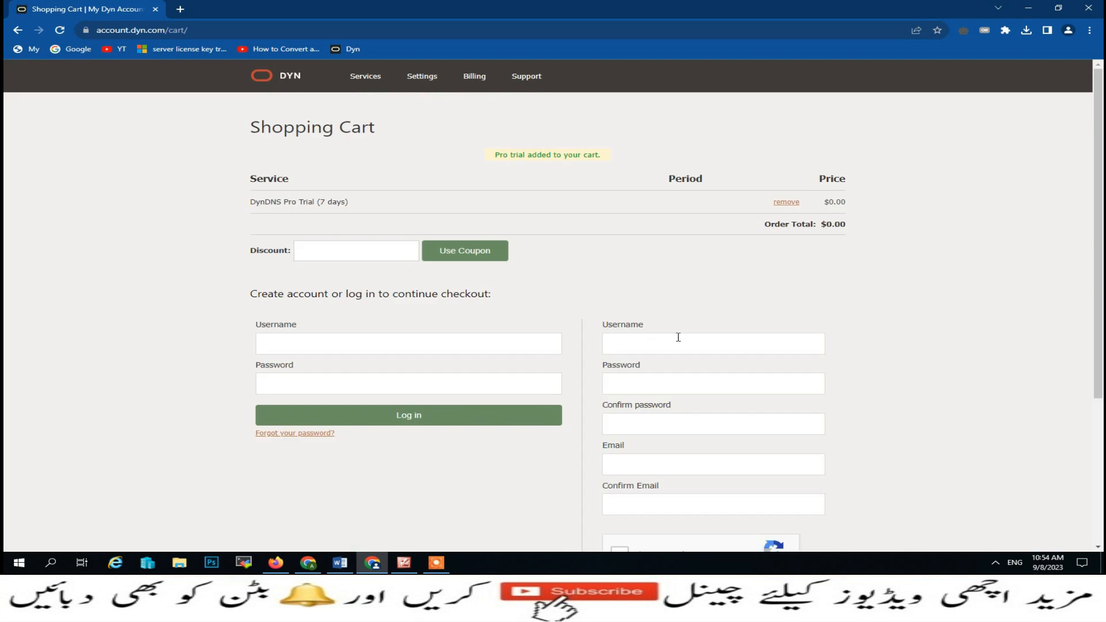
# - Begin creating a Dynamic DNS hostname under the new DynDNS Pro trial
pyautogui.scroll(-2, 678, 337)
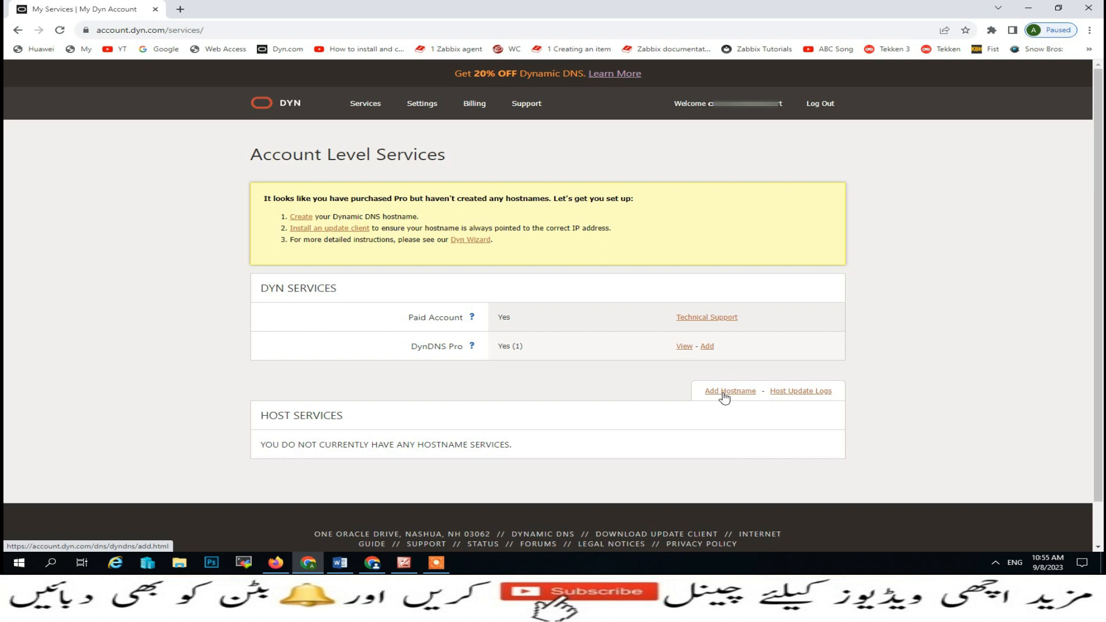
pyautogui.click(299, 219)
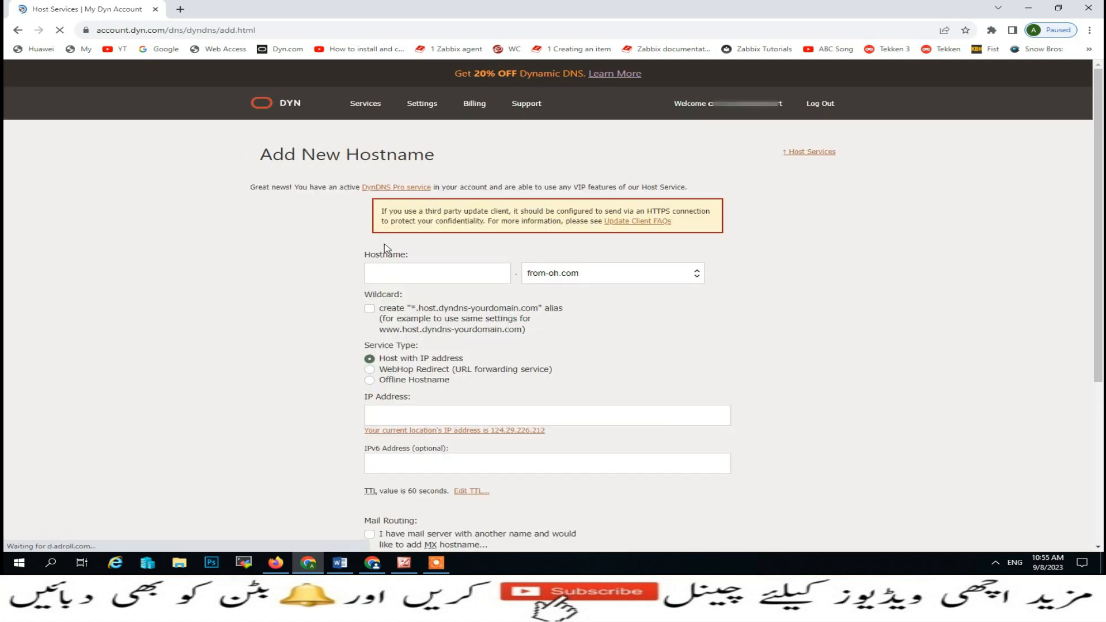
# - Fill in the new hostname from a saved suggestion and browse the domain list
pyautogui.click(381, 278)
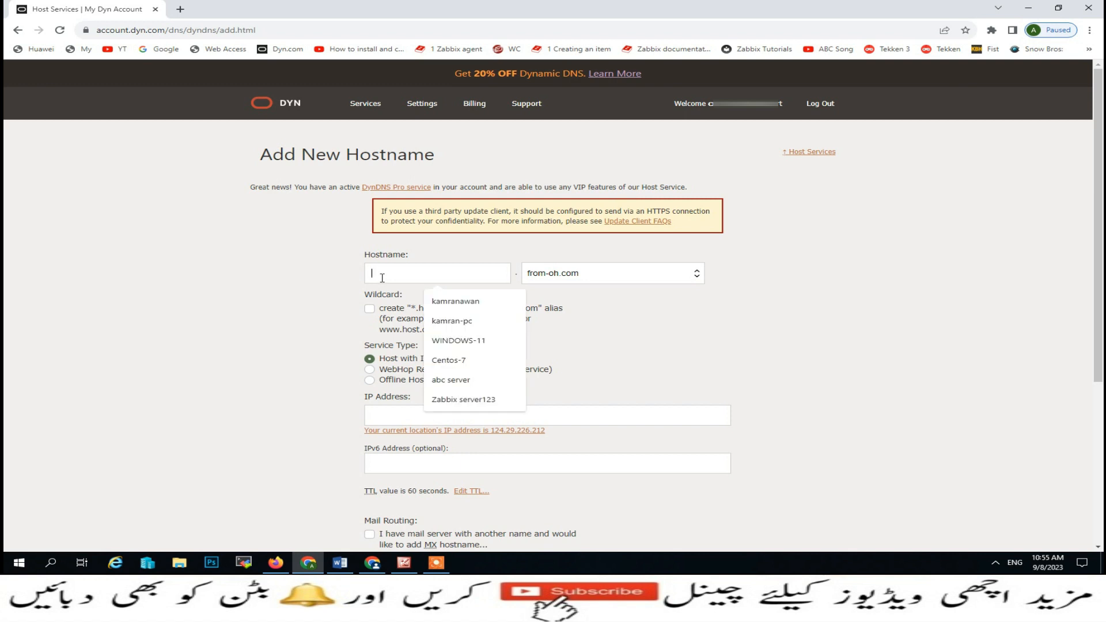
pyautogui.click(441, 300)
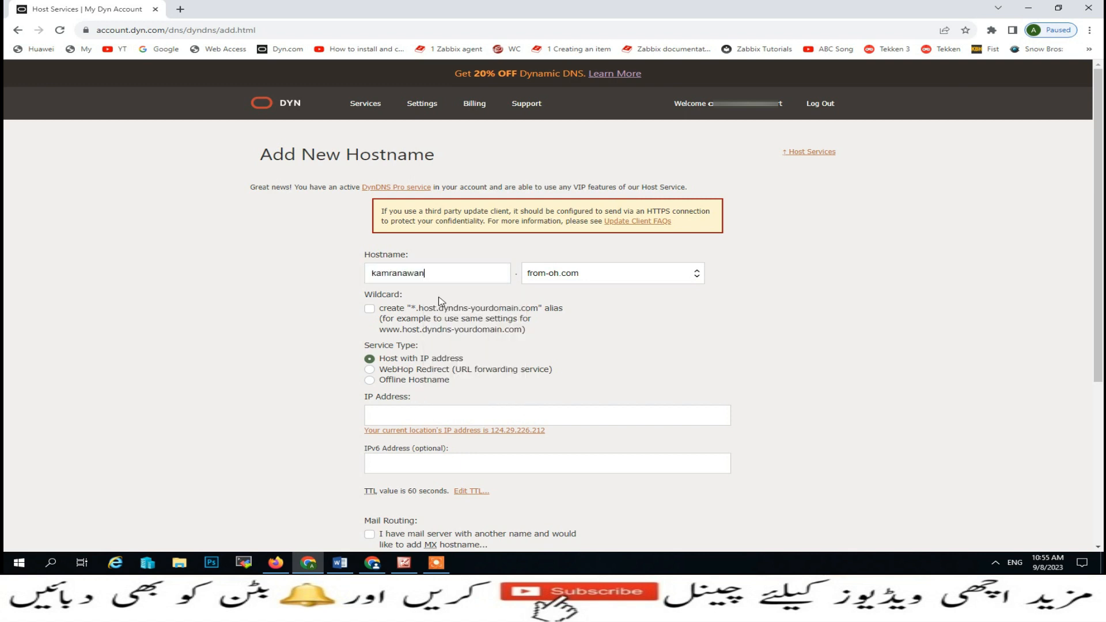
pyautogui.click(697, 279)
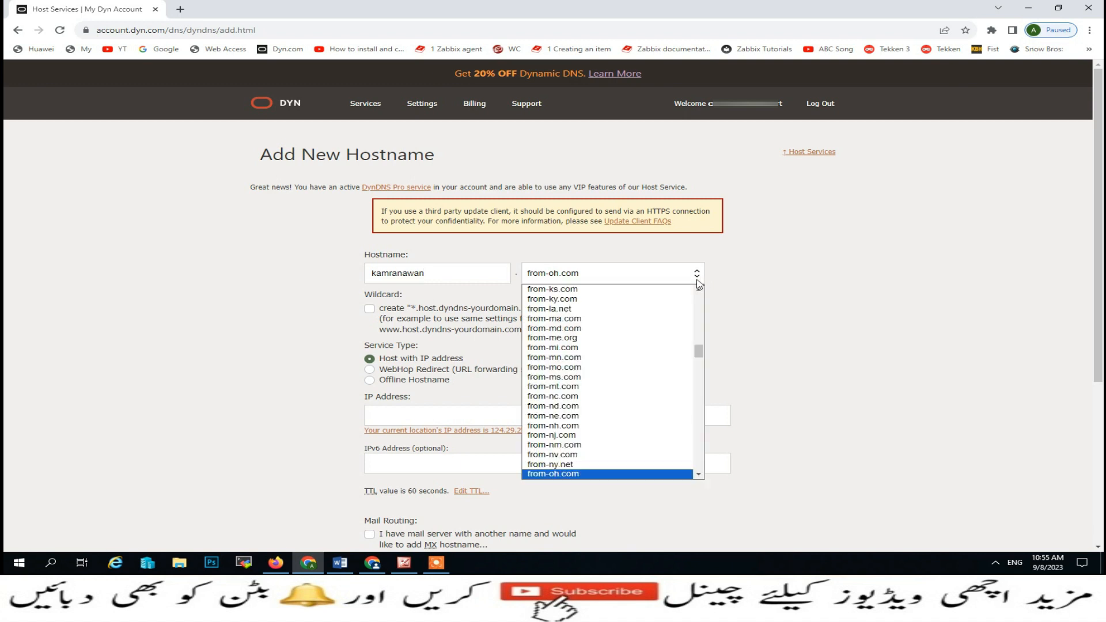
pyautogui.scroll(-5, 691, 345)
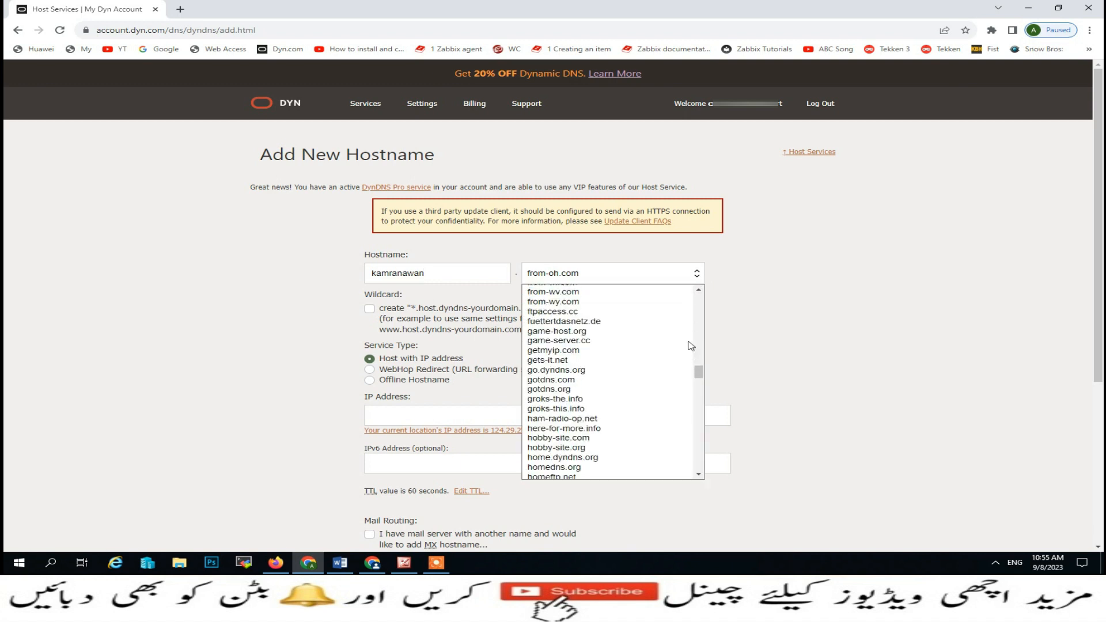
pyautogui.scroll(-5, 663, 346)
pyautogui.scroll(-10, 665, 346)
pyautogui.scroll(20, 665, 340)
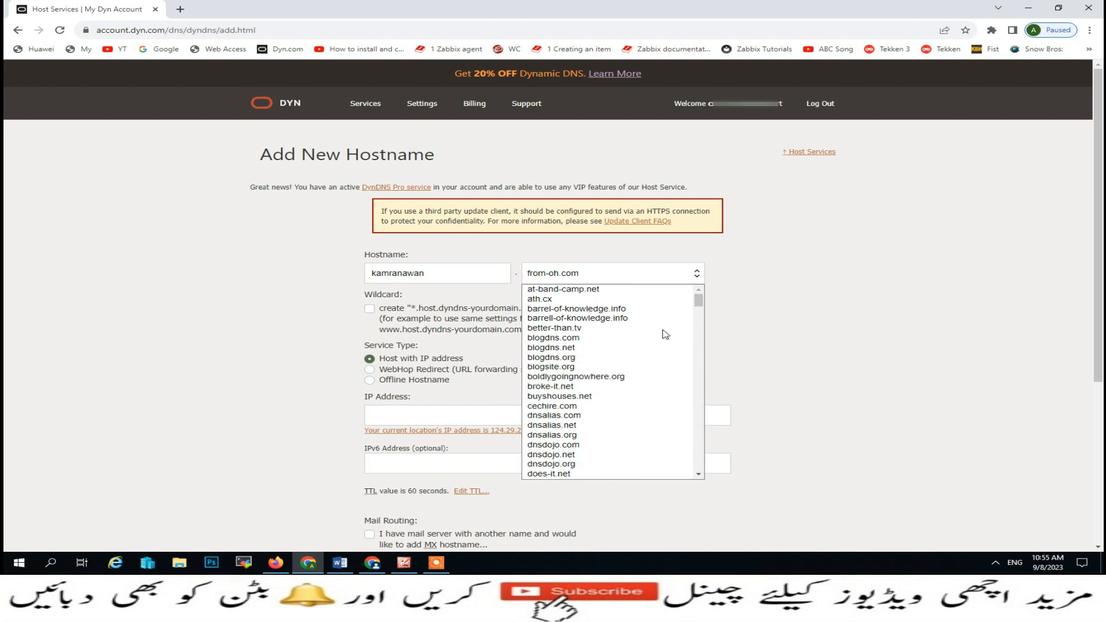
pyautogui.scroll(-2, 608, 364)
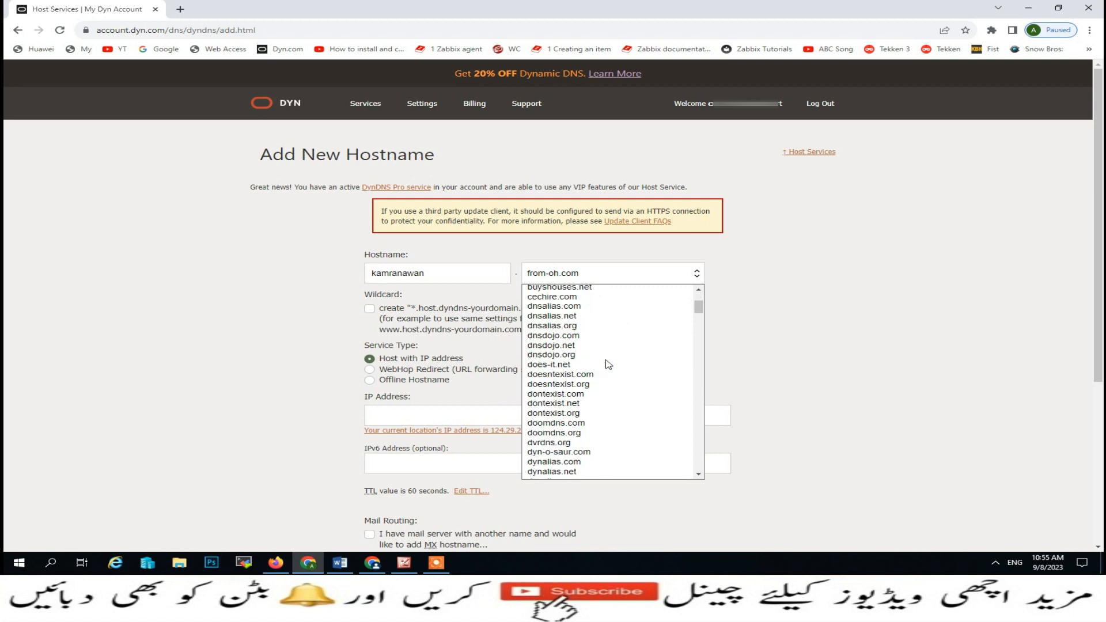
pyautogui.scroll(-3, 608, 368)
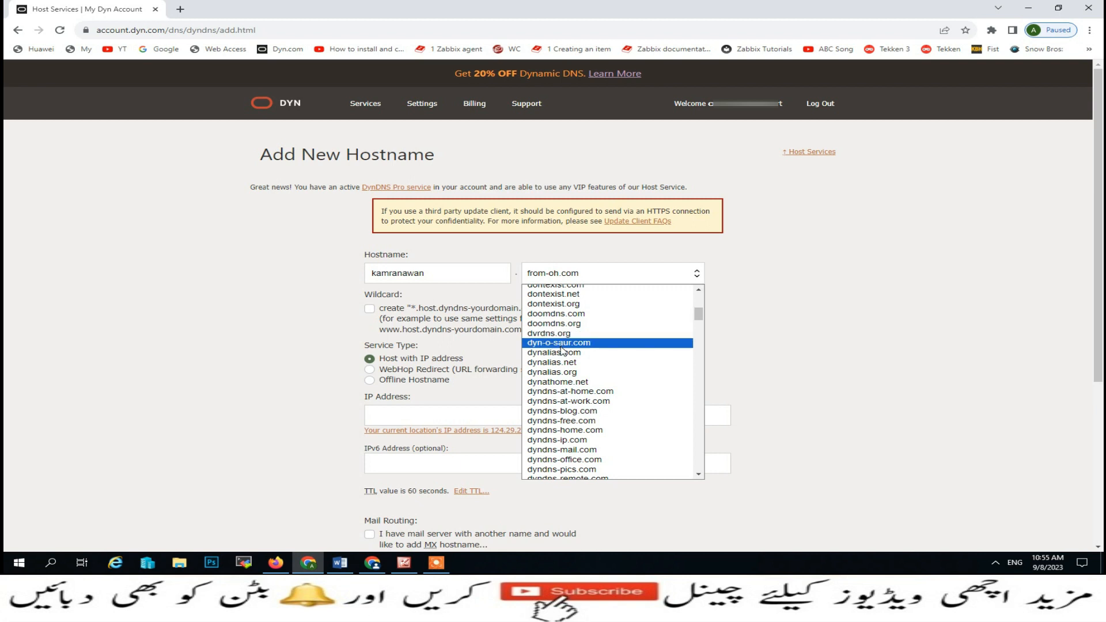
pyautogui.scroll(-2, 562, 350)
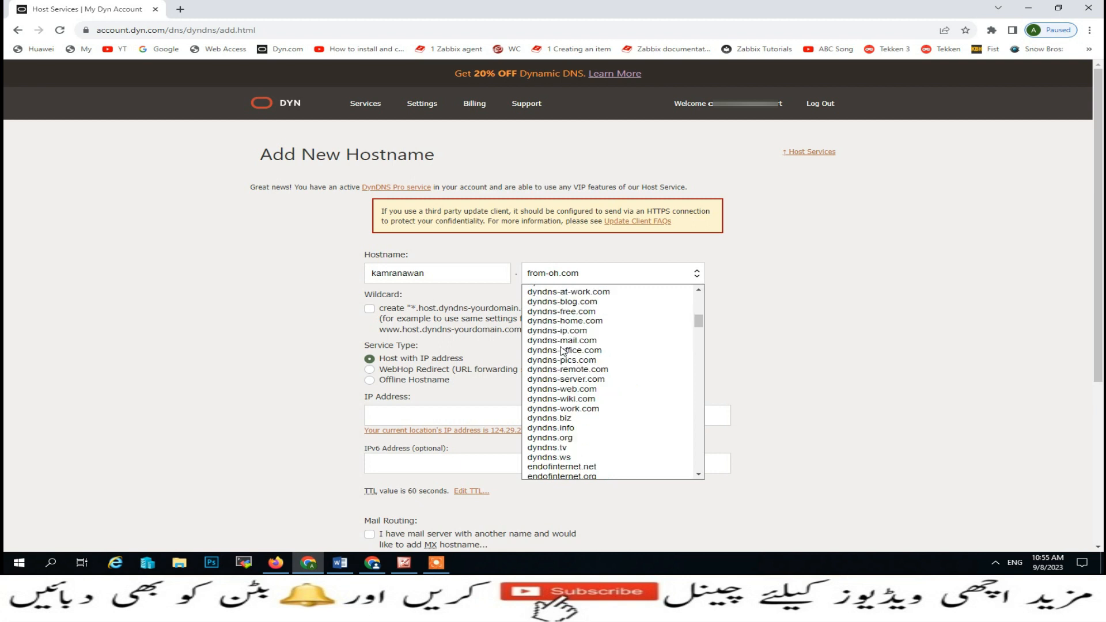
# - Pick dyndns.org as the domain, enable the wildcard alias, and fill in IP 124.29.226.212
pyautogui.click(554, 439)
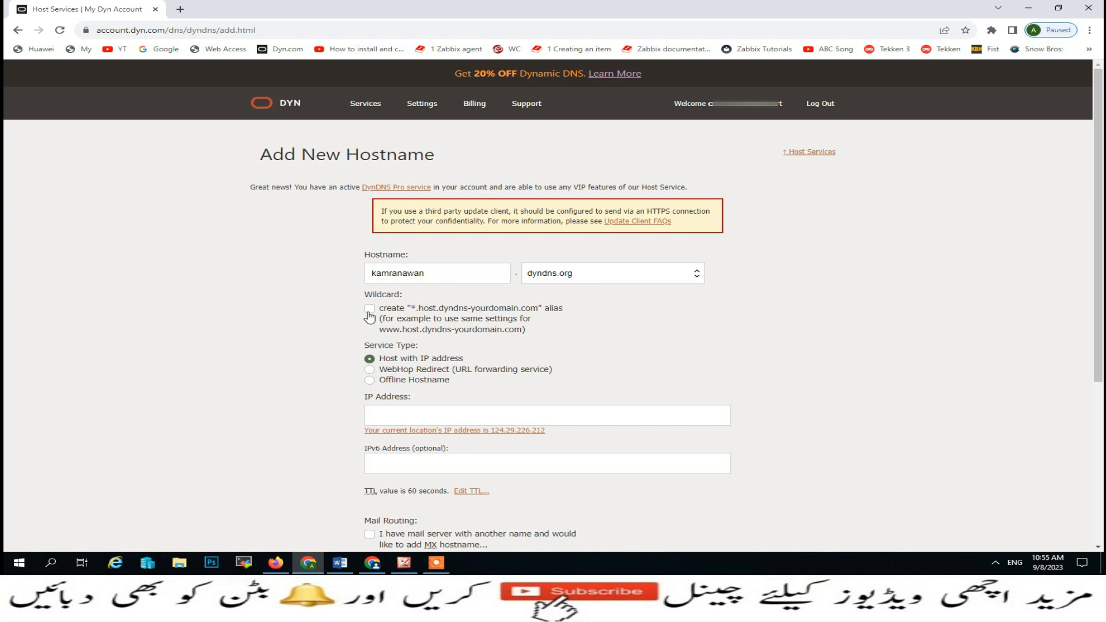
pyautogui.click(369, 314)
pyautogui.click(510, 432)
# - Confirm on whatismyipaddress.com that the public IPv4 is 124.29.226.212, then return to Dyn
pyautogui.click(180, 9)
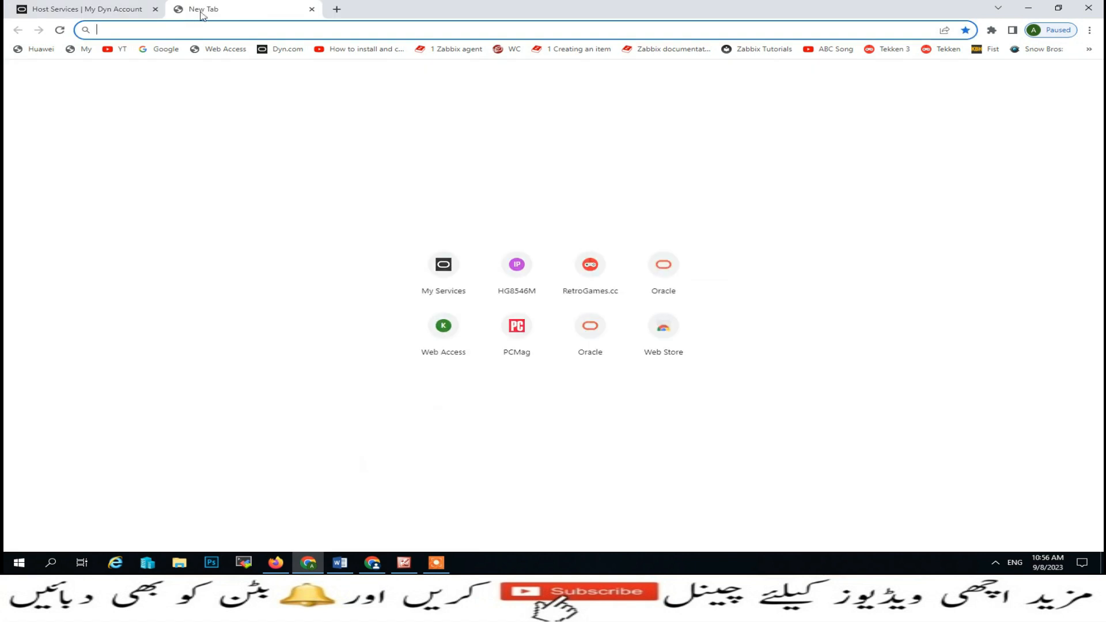
pyautogui.click(80, 48)
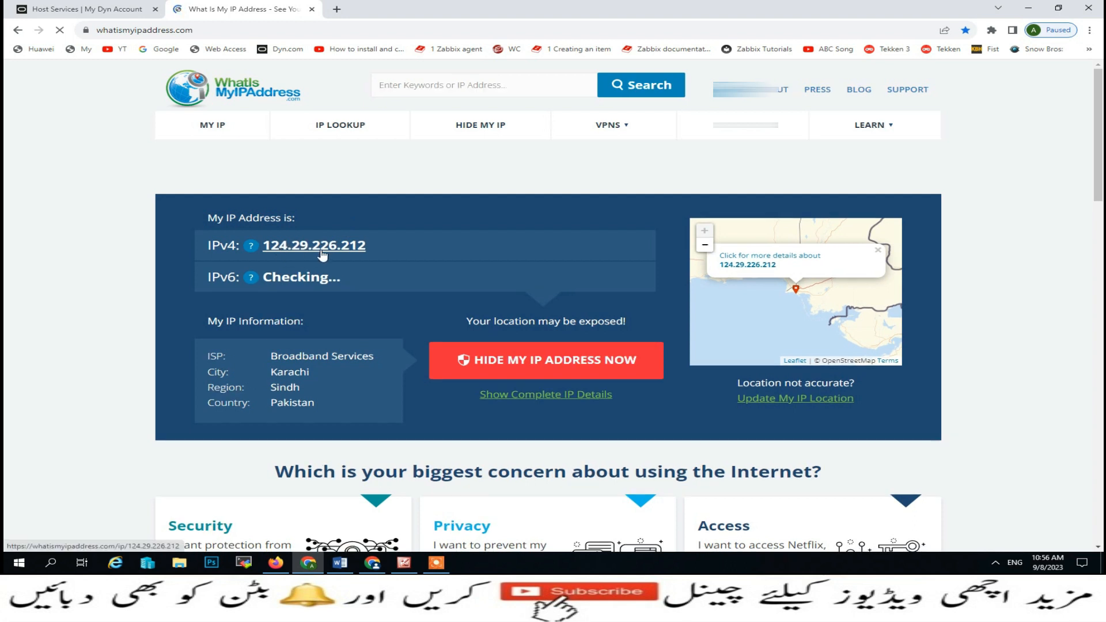
pyautogui.hotkey('ctrl', 'shift', 'Tab')
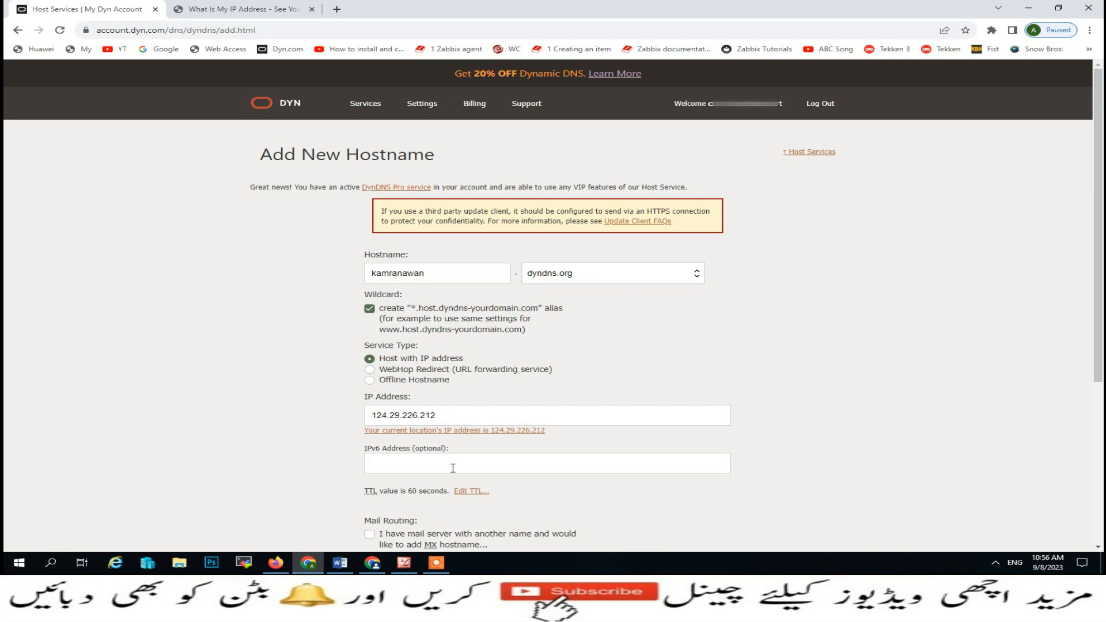
# - Activate the dyndns.org hostname, then return to the Dynamic DNS explainer screenshot
pyautogui.scroll(-2, 453, 468)
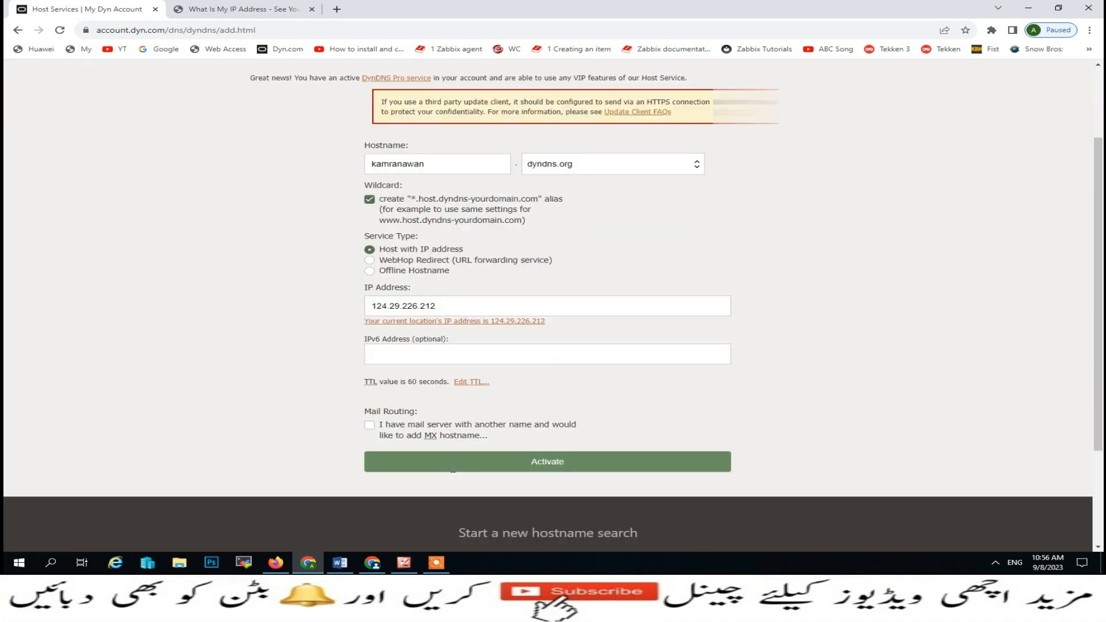
pyautogui.click(508, 463)
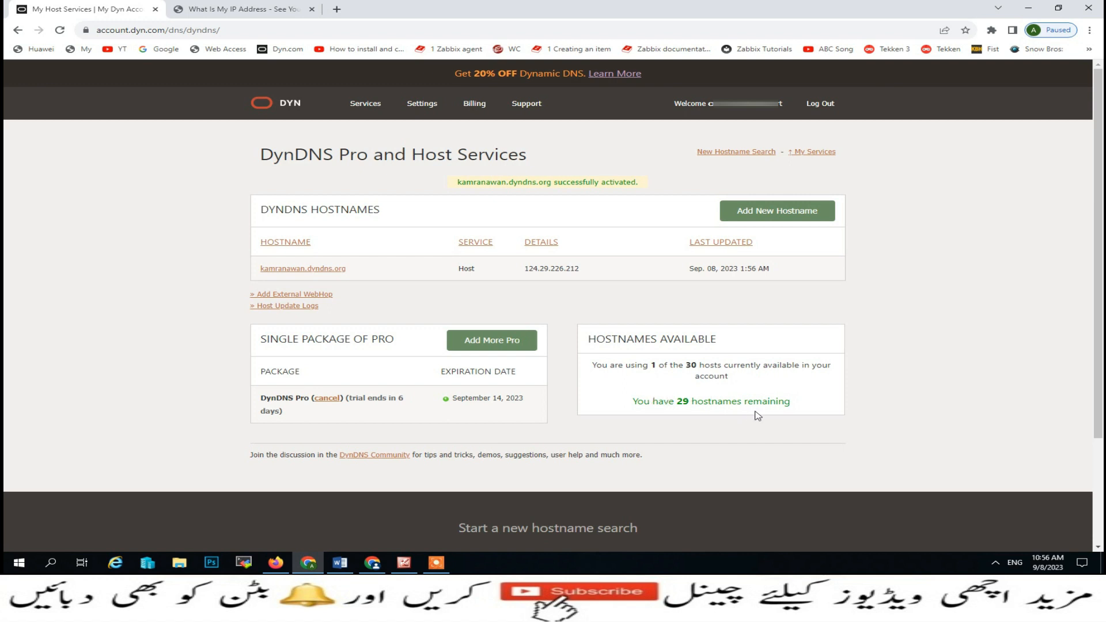
pyautogui.click(404, 562)
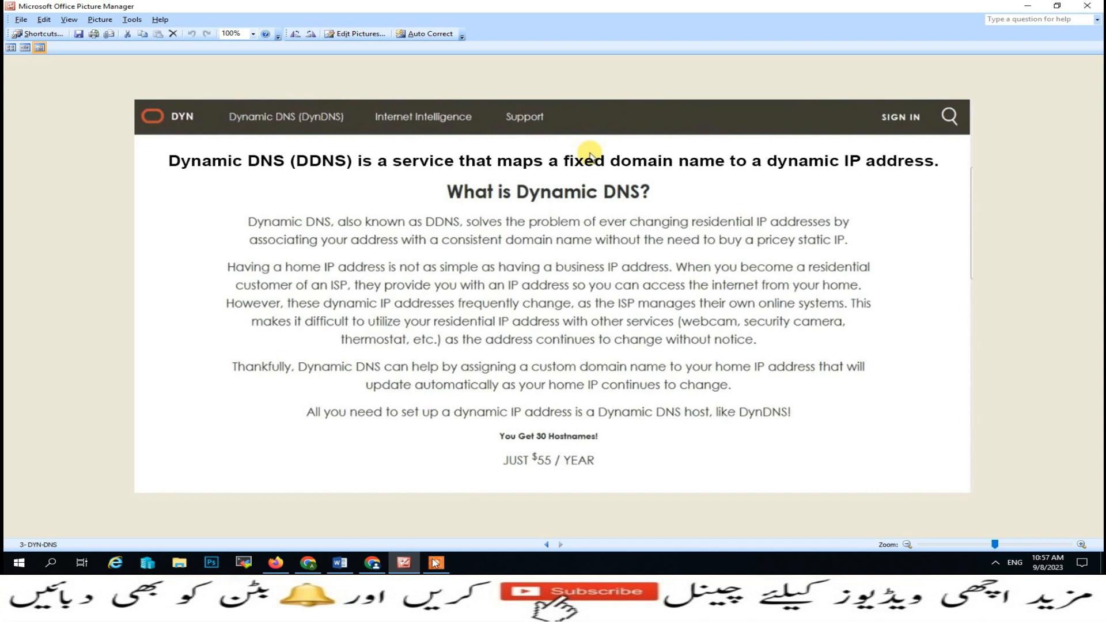
# - Switch back to the browser showing the Dyn page
pyautogui.click(380, 565)
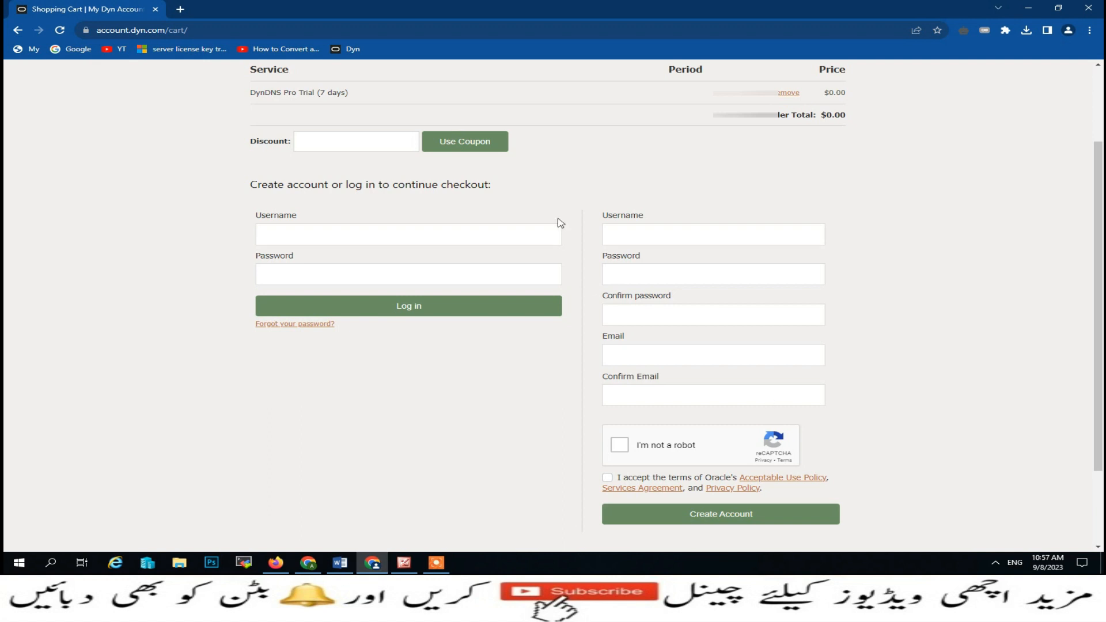
# - View the DYN-DNS explainer image, then open the activated hostname's settings in Dyn
pyautogui.click(1088, 8)
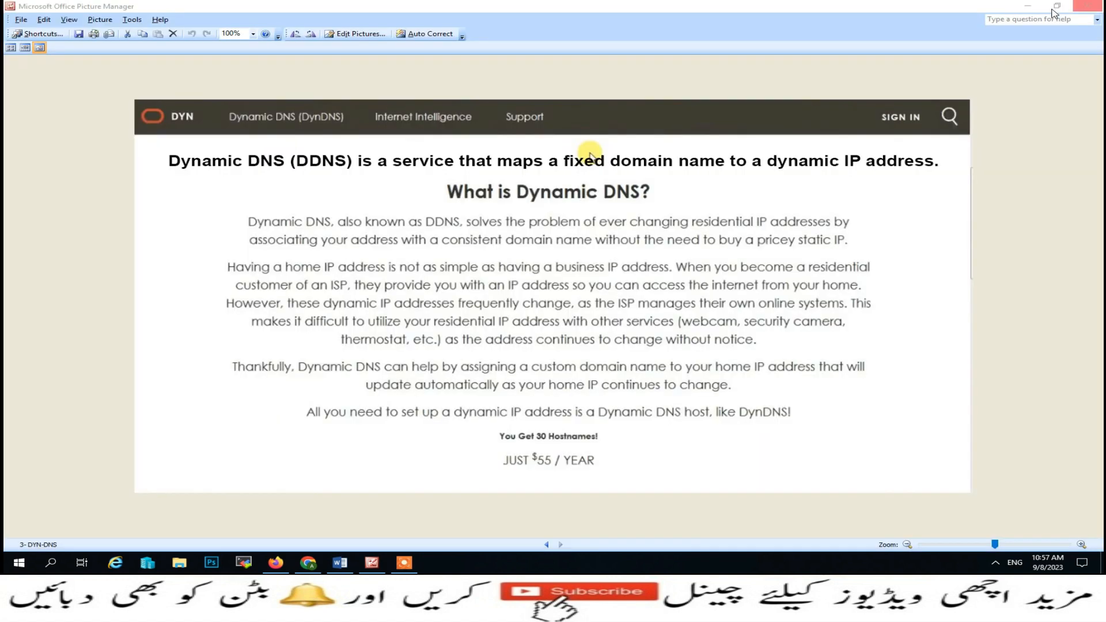
pyautogui.click(311, 564)
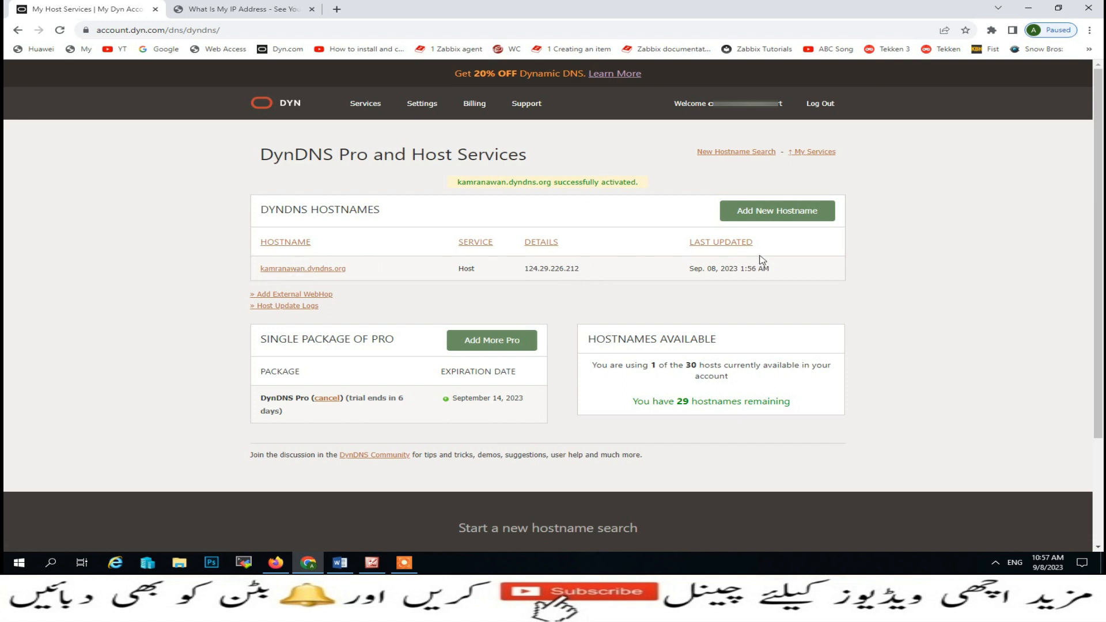
pyautogui.click(299, 273)
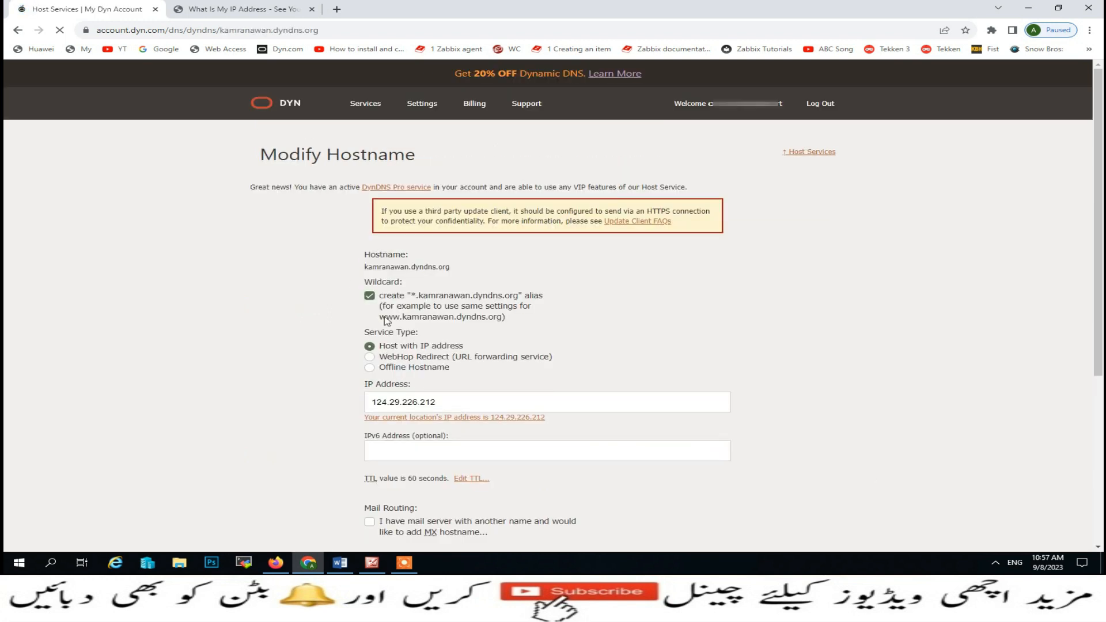
# - Resave the dyndns.org hostname on Modify Hostname, keeping IP 124.29.226.212
pyautogui.scroll(-5, 415, 355)
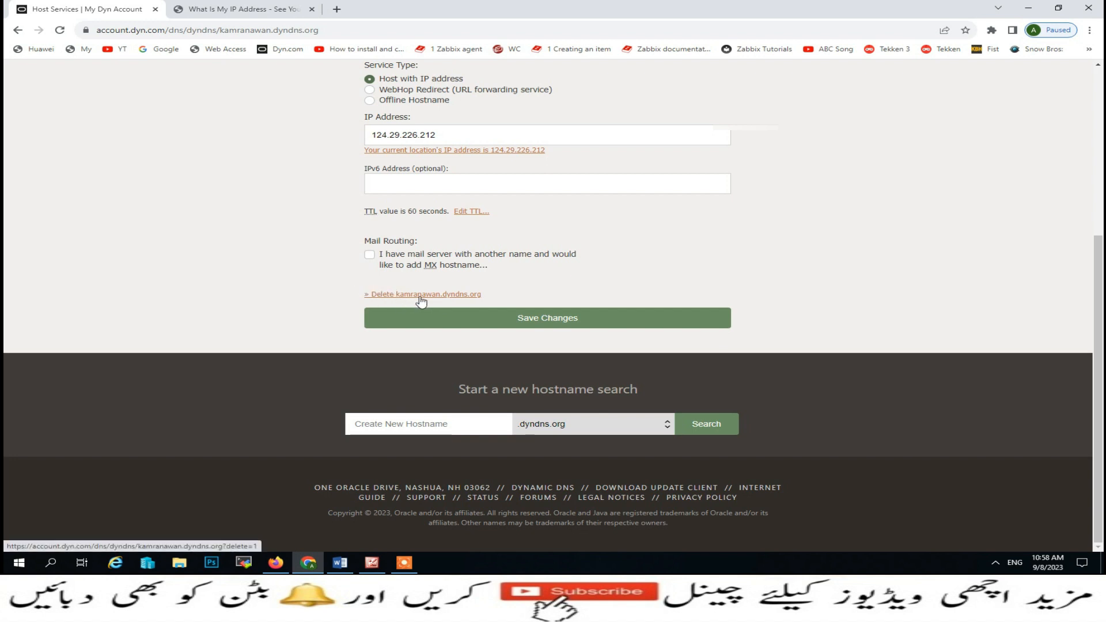
pyautogui.click(474, 319)
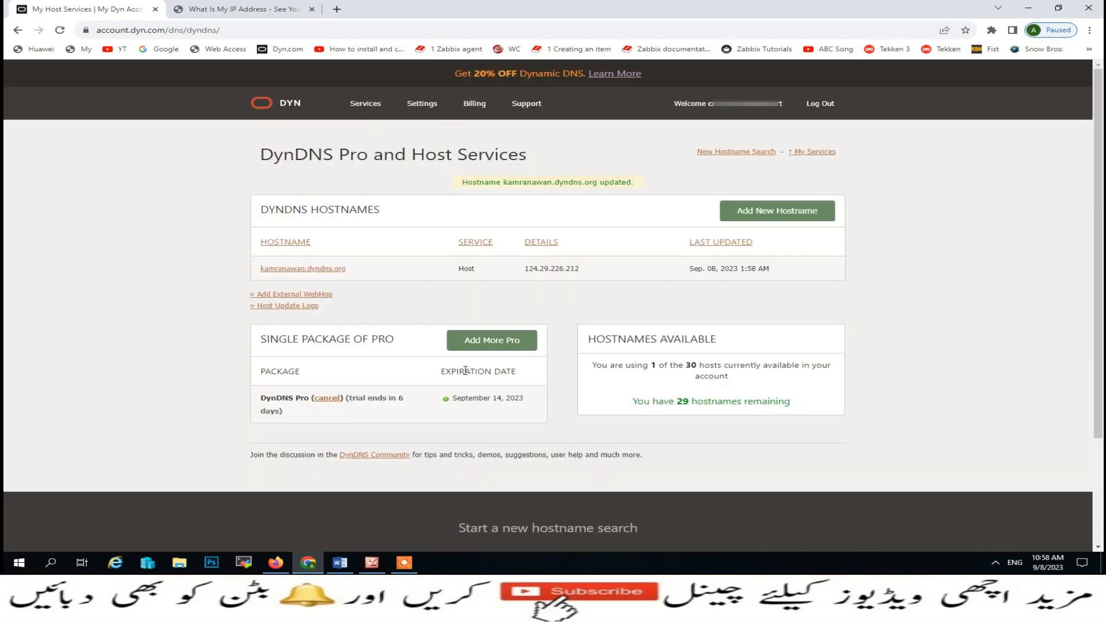
pyautogui.click(288, 6)
# - Log in to the HG8546M router at 192.168.10.1 and start a new DDNS entry
pyautogui.click(37, 48)
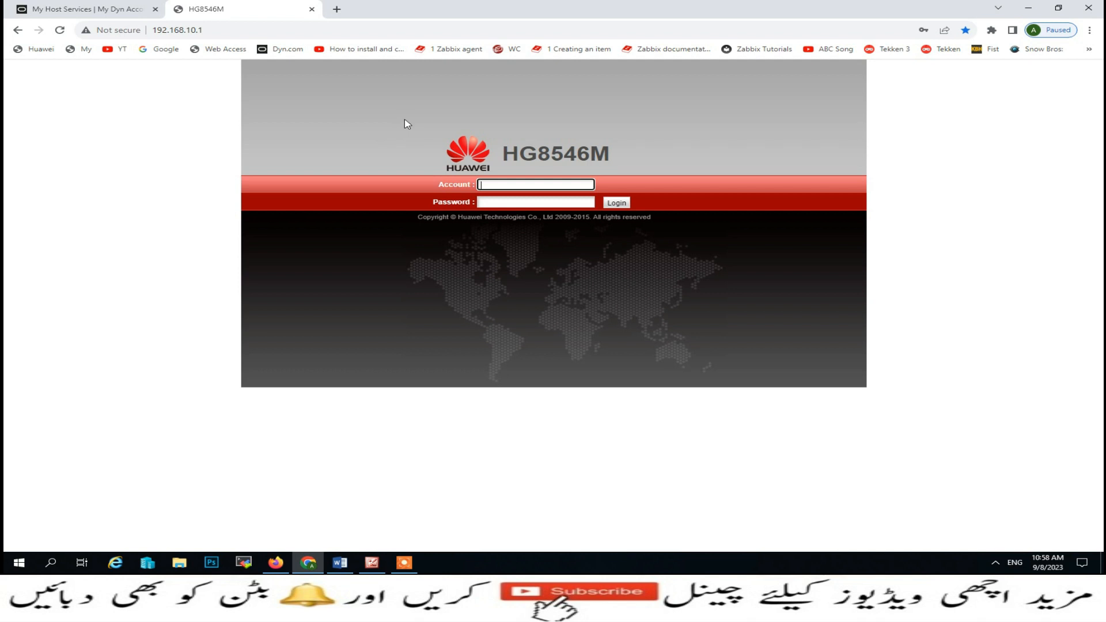
pyautogui.click(489, 184)
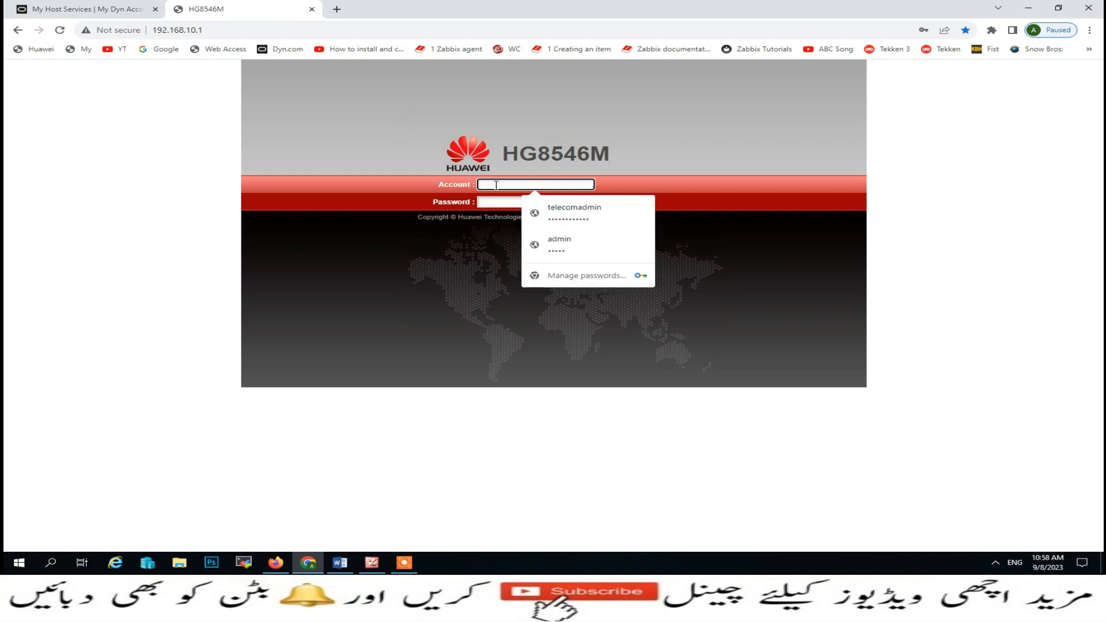
pyautogui.click(559, 210)
pyautogui.click(612, 202)
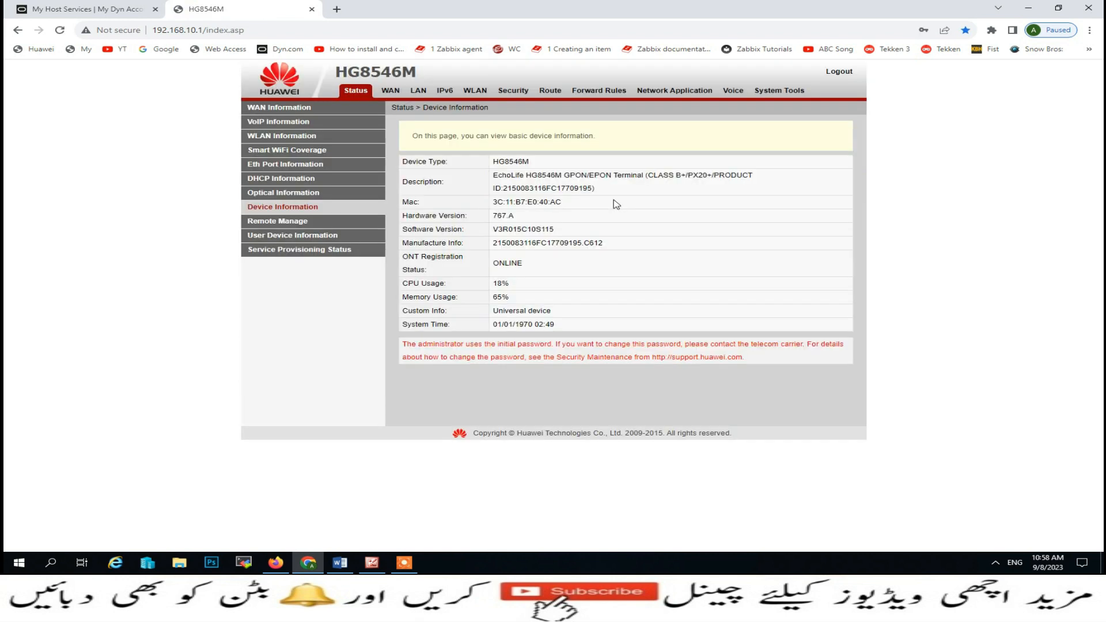
pyautogui.click(665, 98)
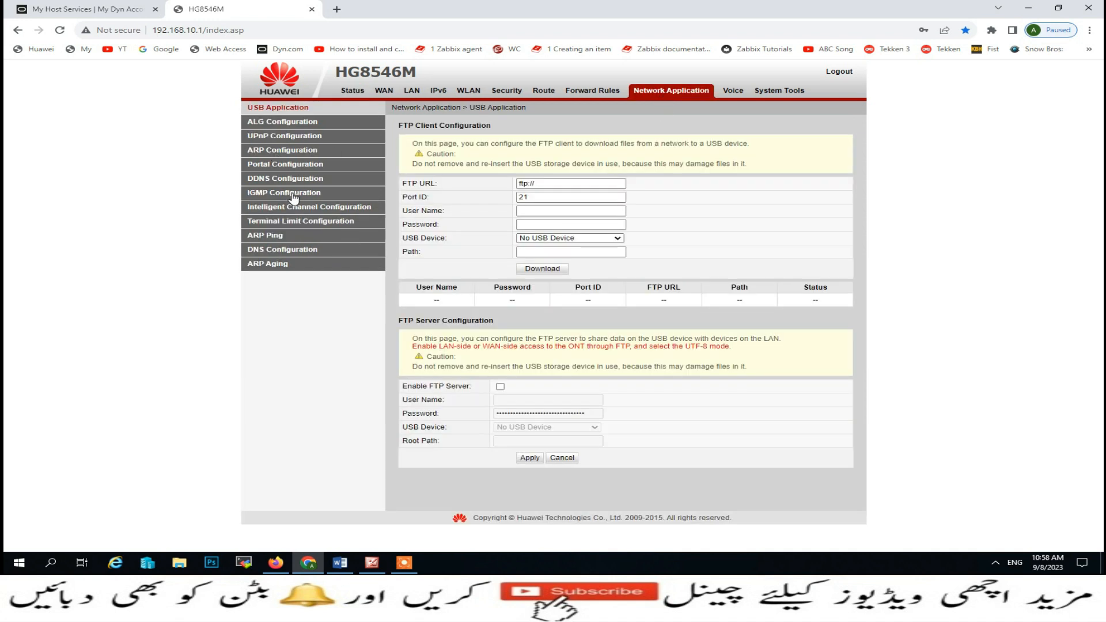
pyautogui.click(260, 183)
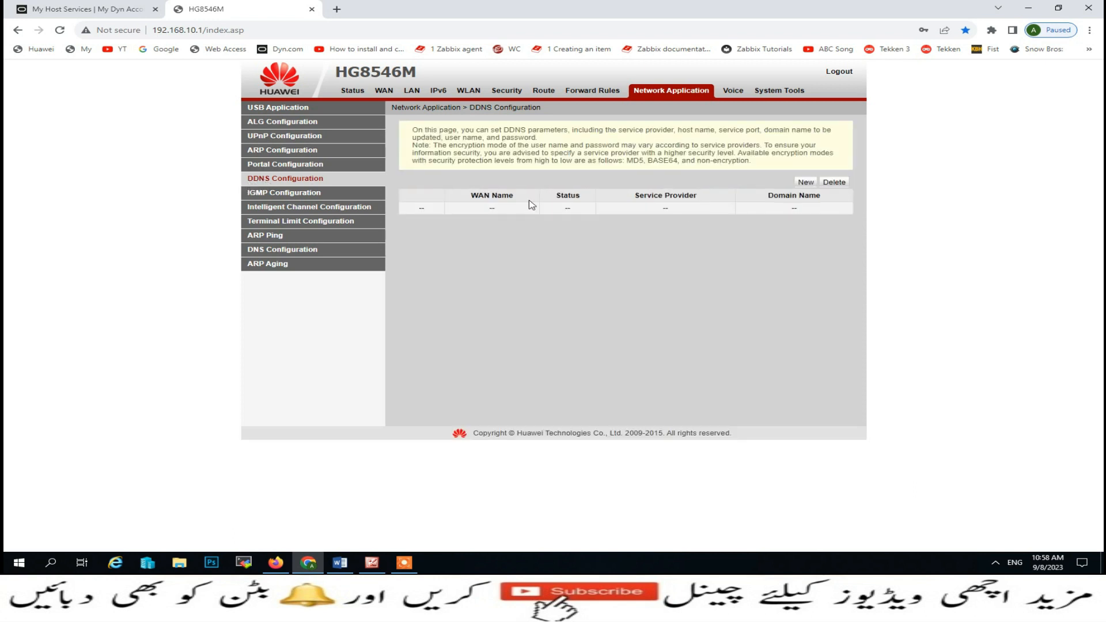
pyautogui.click(804, 183)
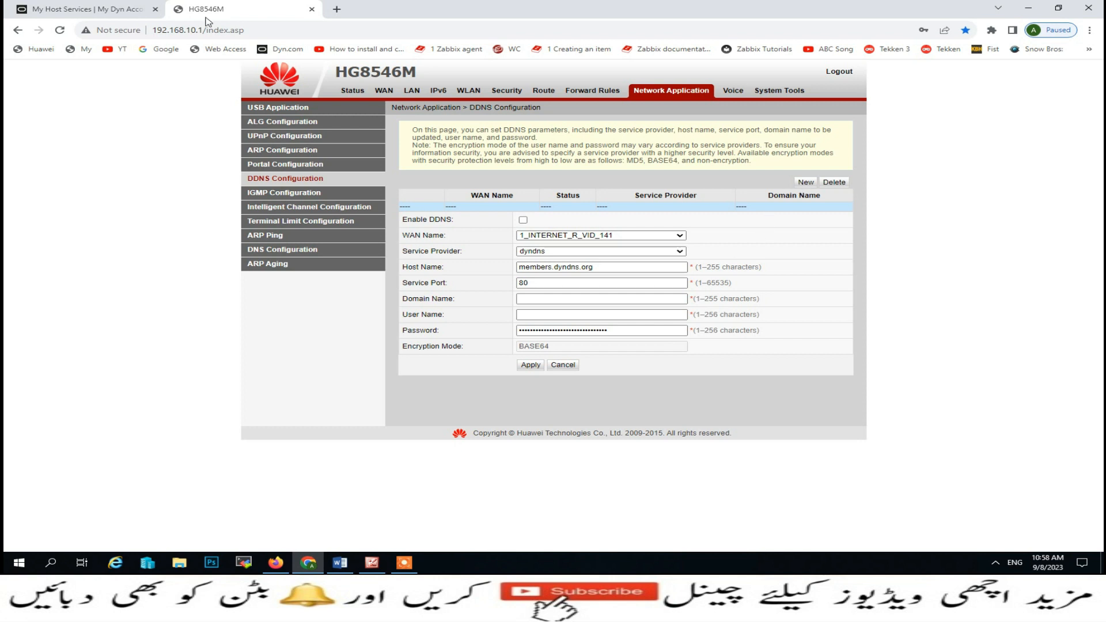
# - Add an enabled DDNS entry using the copied dyndns.org hostname and the Dyn account login
pyautogui.click(104, 9)
pyautogui.moveTo(357, 270); pyautogui.dragTo(258, 273)
pyautogui.hotkey('ctrl', 'c')
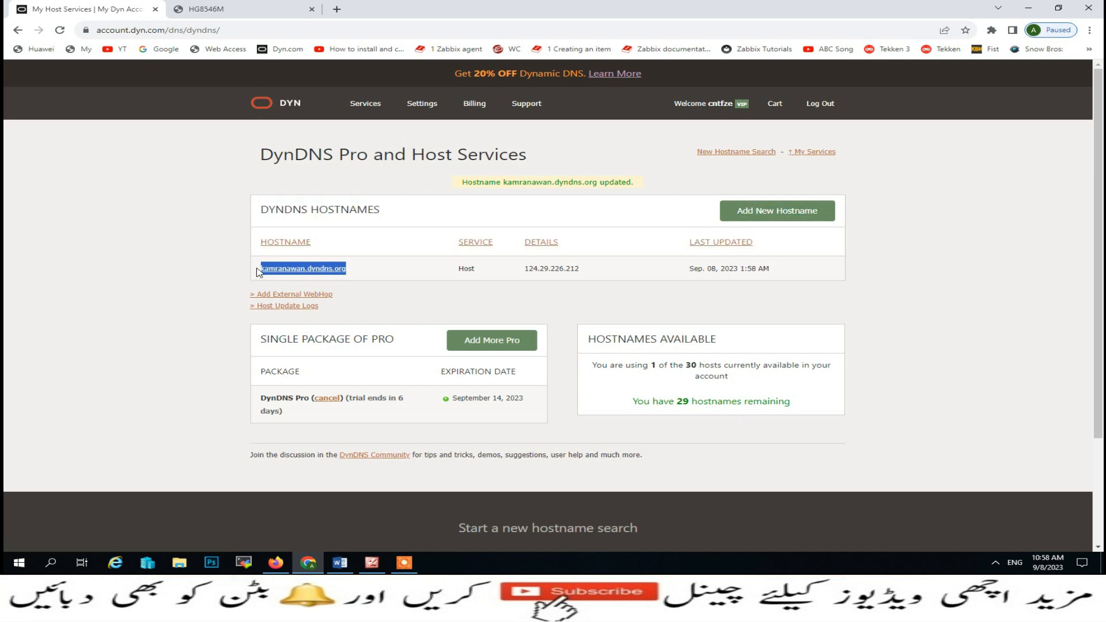
pyautogui.click(204, 9)
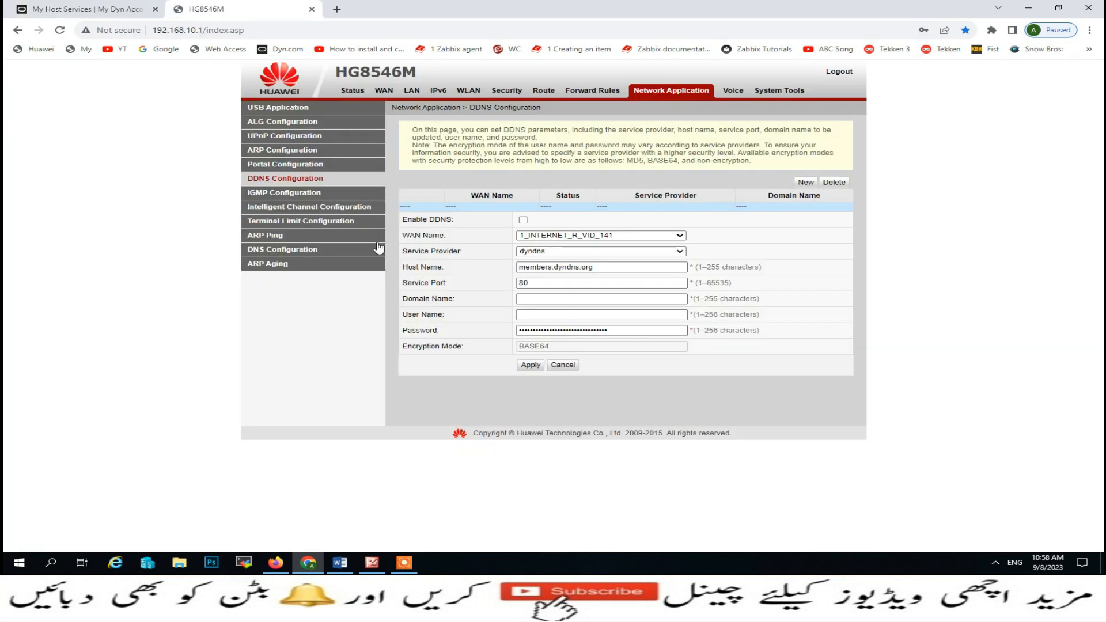
pyautogui.click(519, 298)
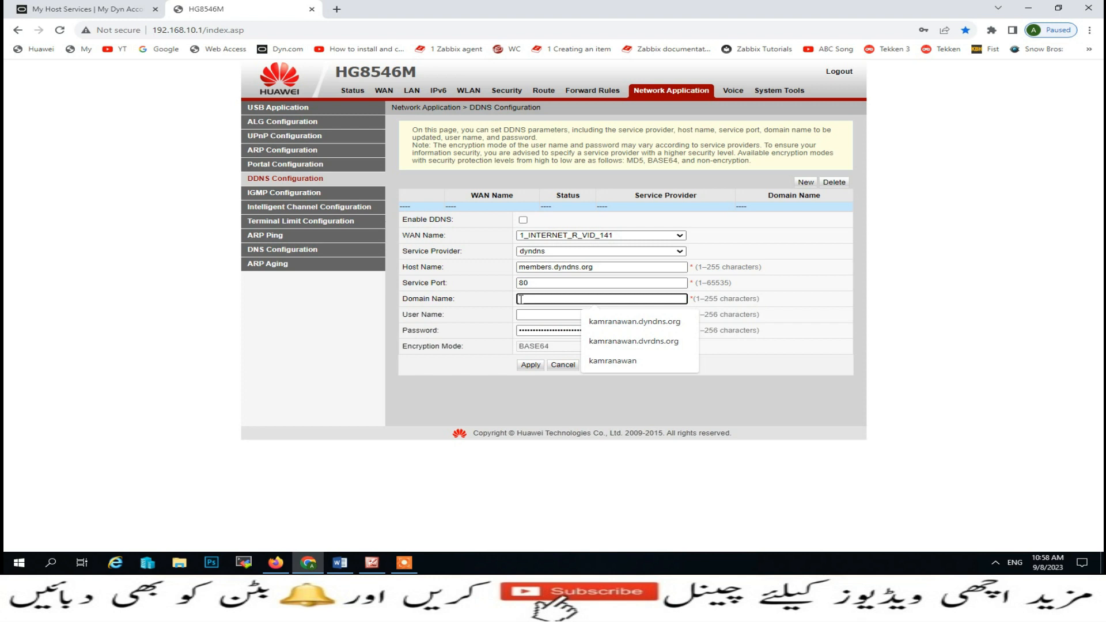
pyautogui.hotkey('ctrl', 'v')
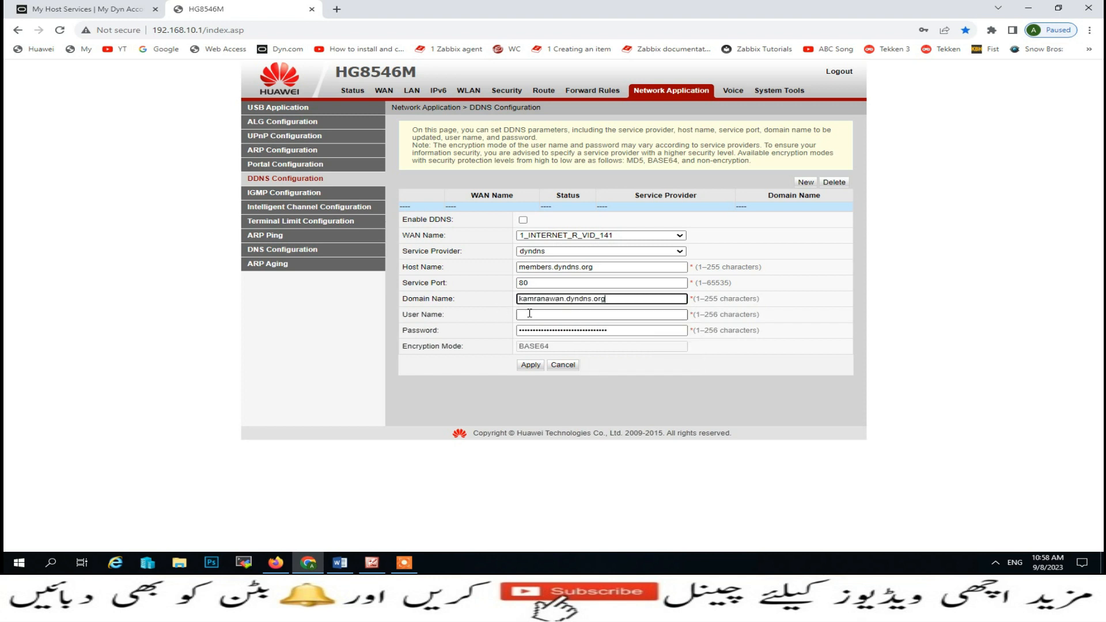
pyautogui.click(529, 313)
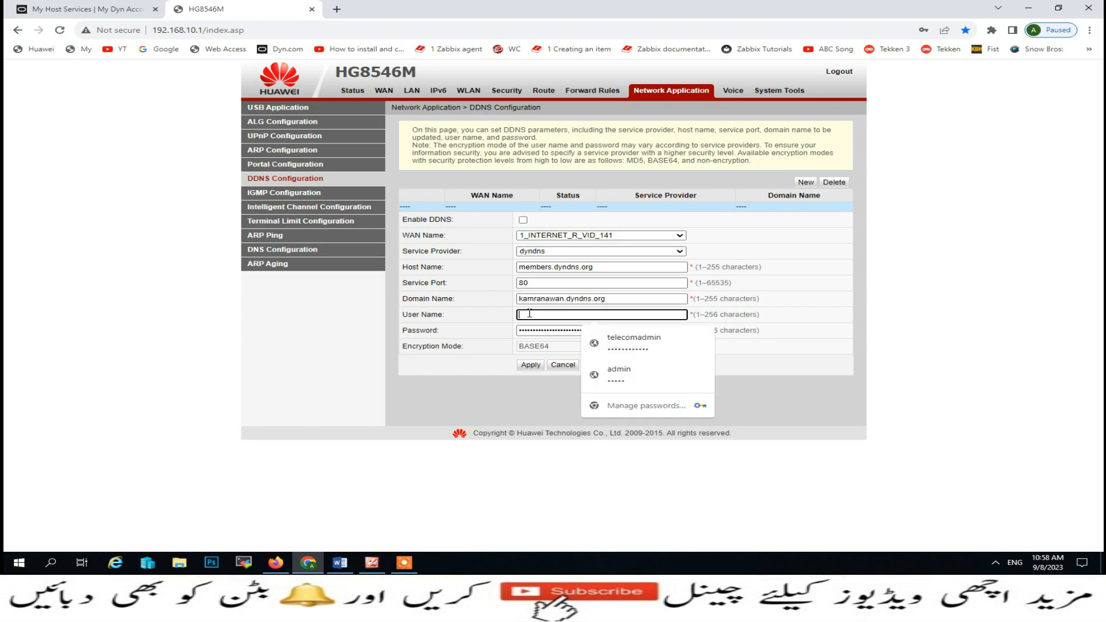
pyautogui.click(1085, 326)
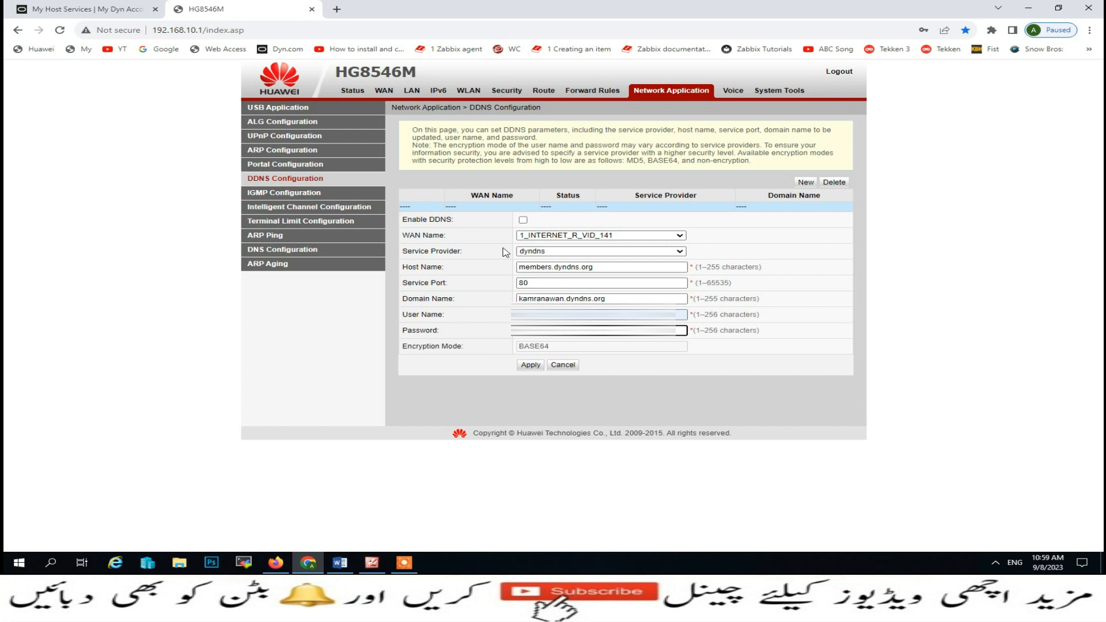
pyautogui.click(523, 220)
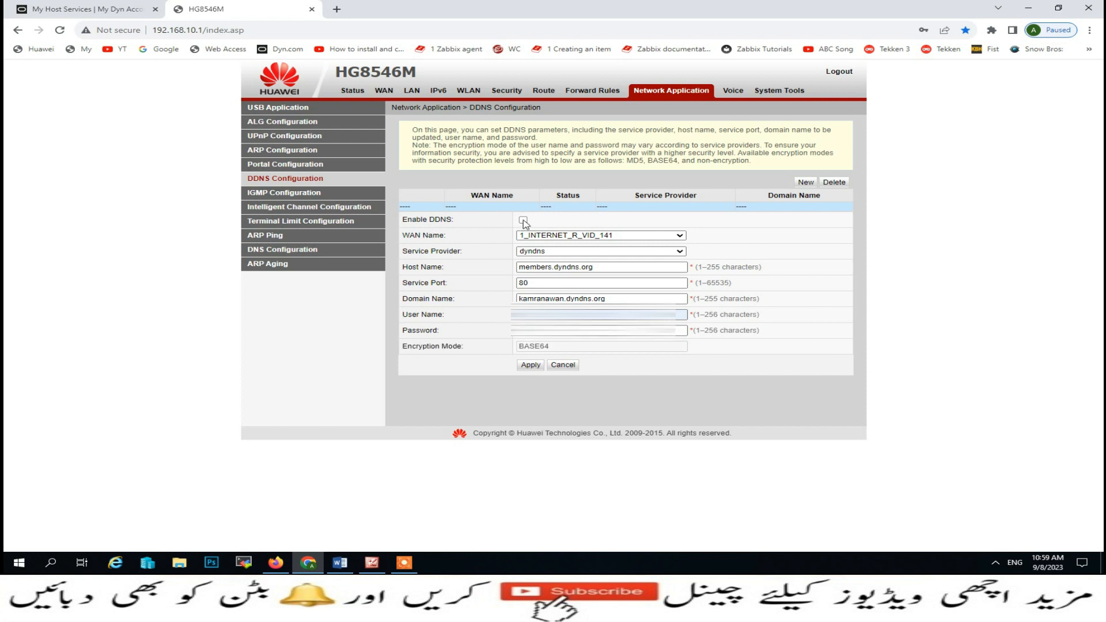
pyautogui.click(528, 365)
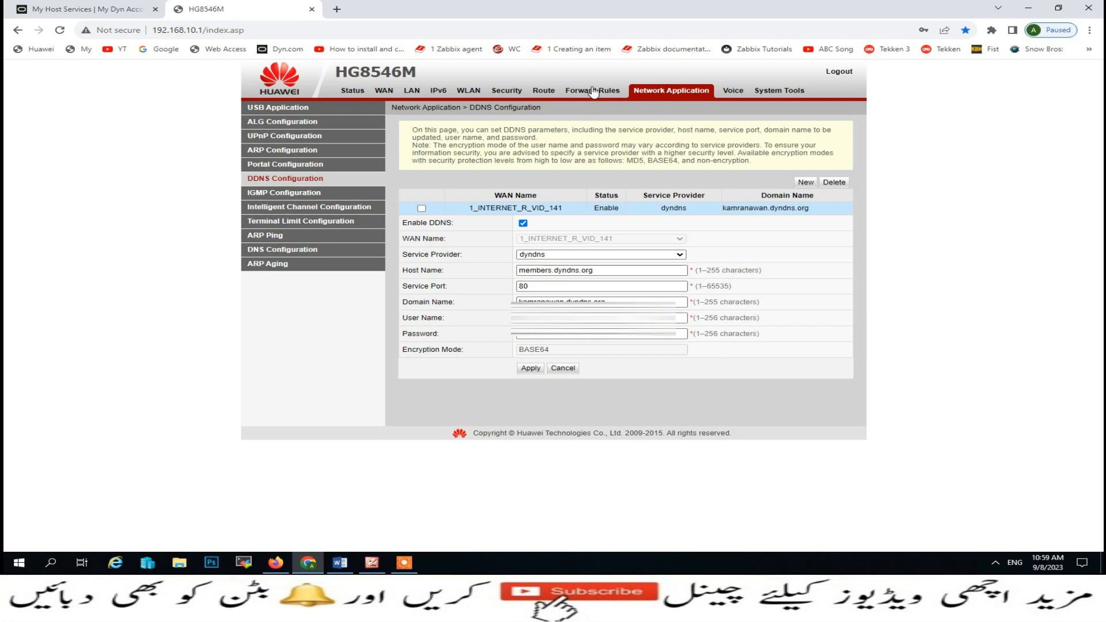
pyautogui.click(593, 92)
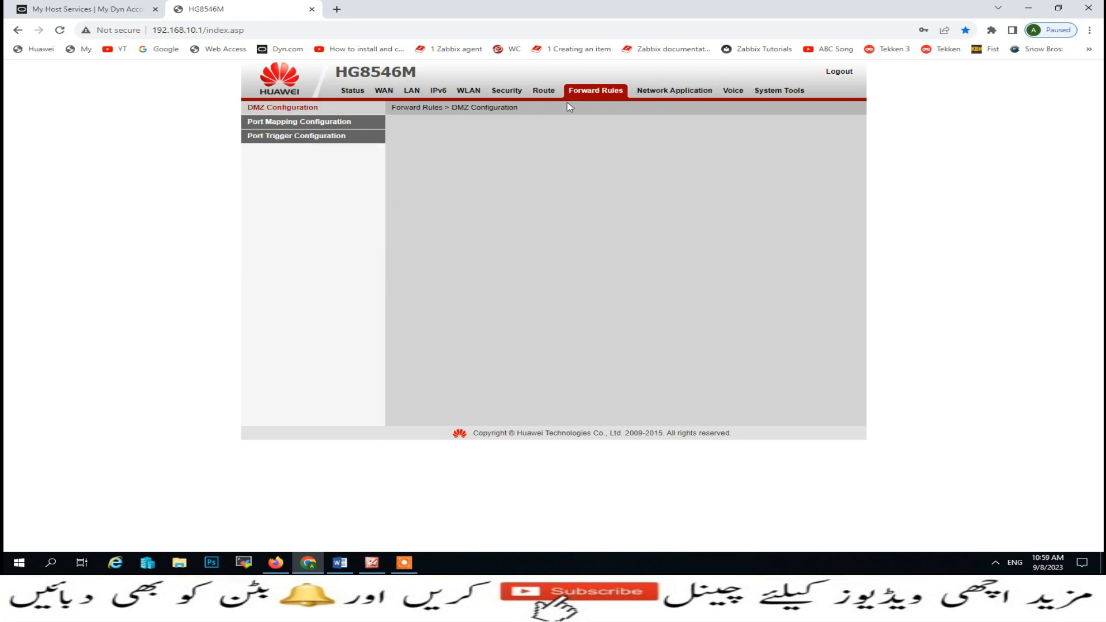
# - Check the empty port mapping list, clear windows to the desktop, and launch TSplus administration
pyautogui.click(289, 124)
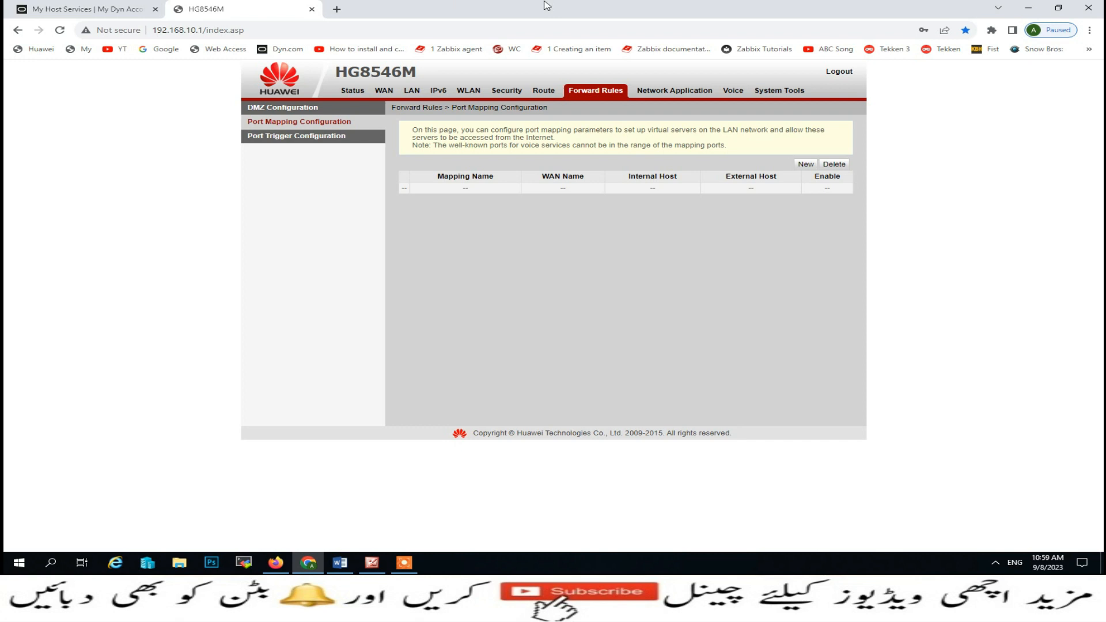
pyautogui.click(1028, 7)
pyautogui.click(1030, 7)
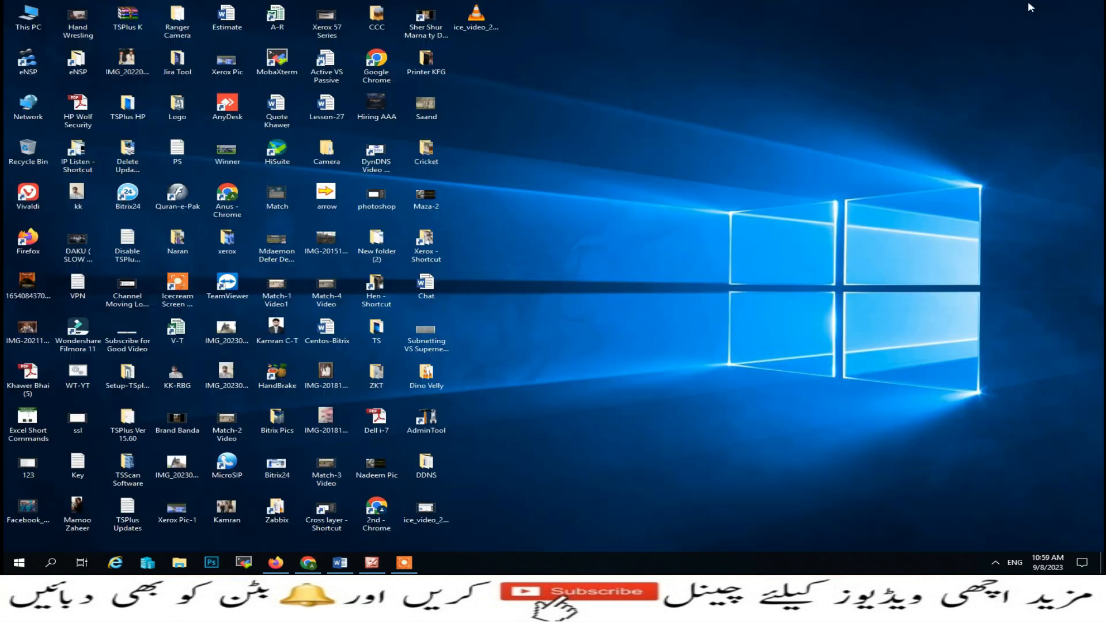
pyautogui.doubleClick(418, 424)
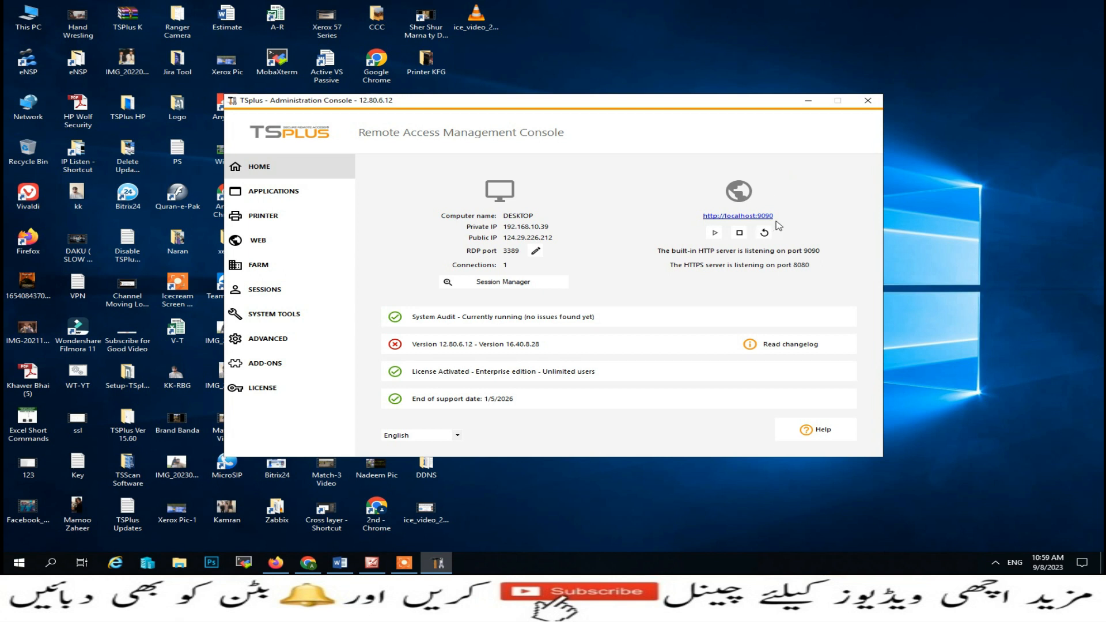
# - Confirm TSplus web access uses port 9090, then start a new router port mapping entry
pyautogui.click(740, 217)
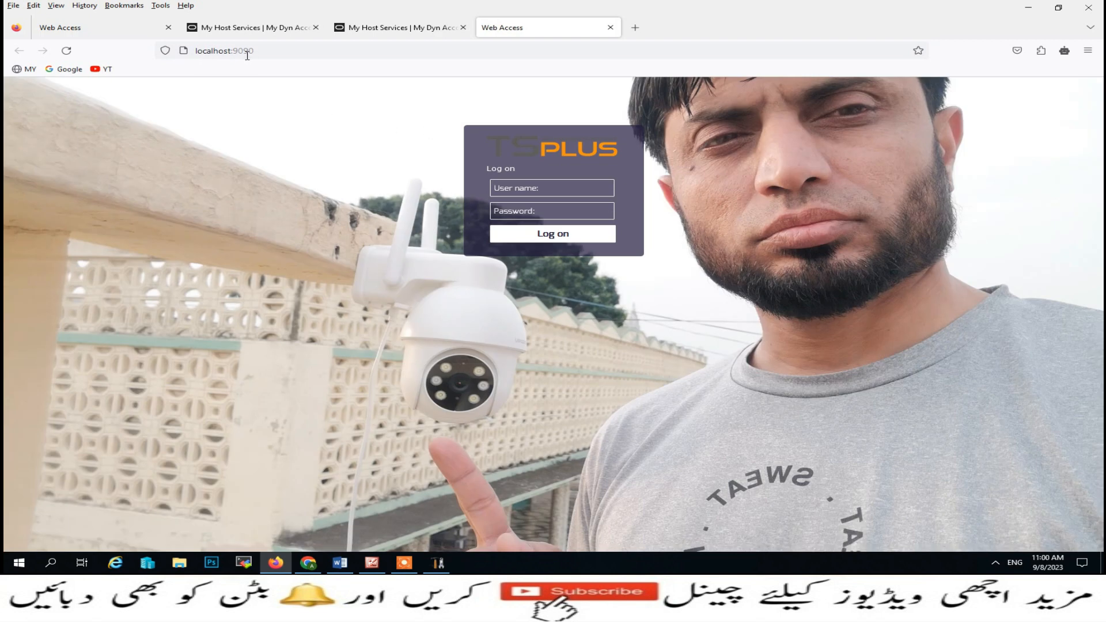
pyautogui.click(610, 27)
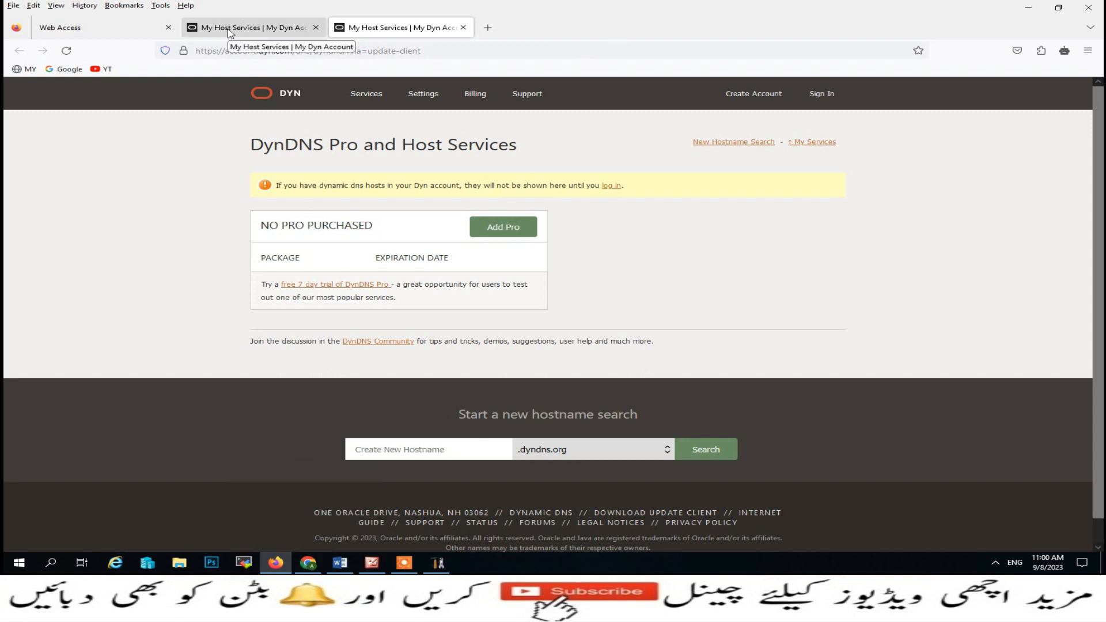
pyautogui.click(1089, 9)
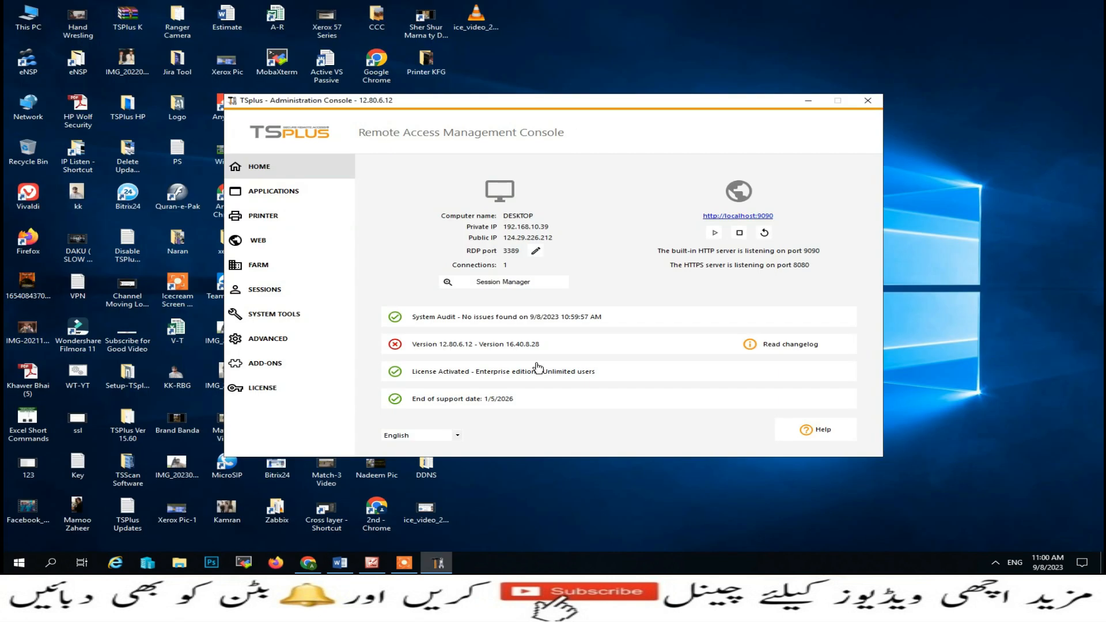
pyautogui.click(319, 566)
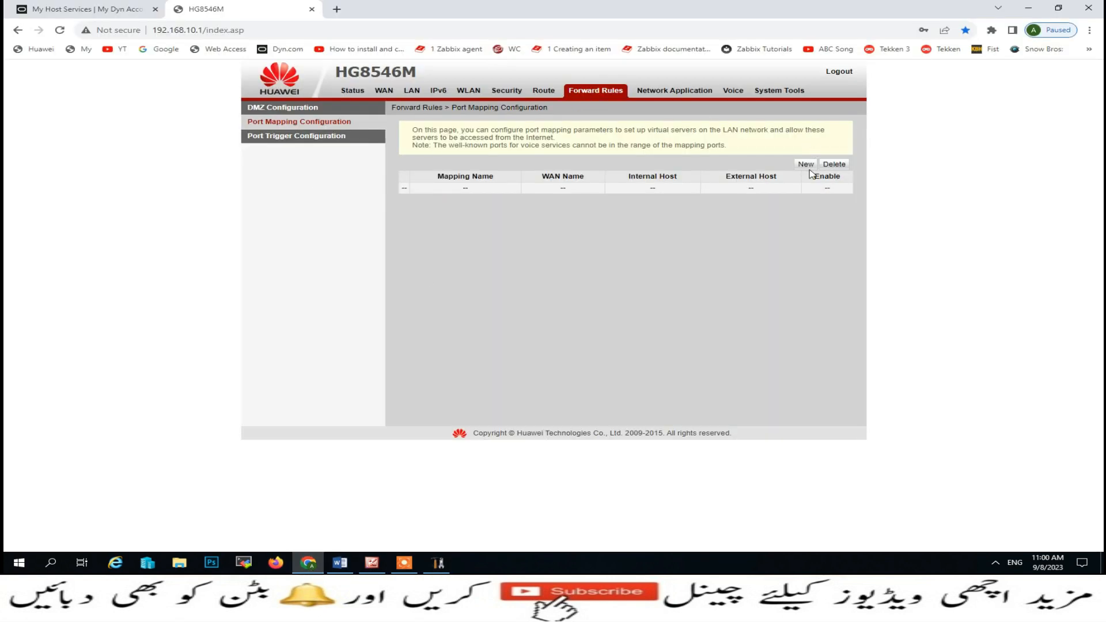
pyautogui.click(805, 164)
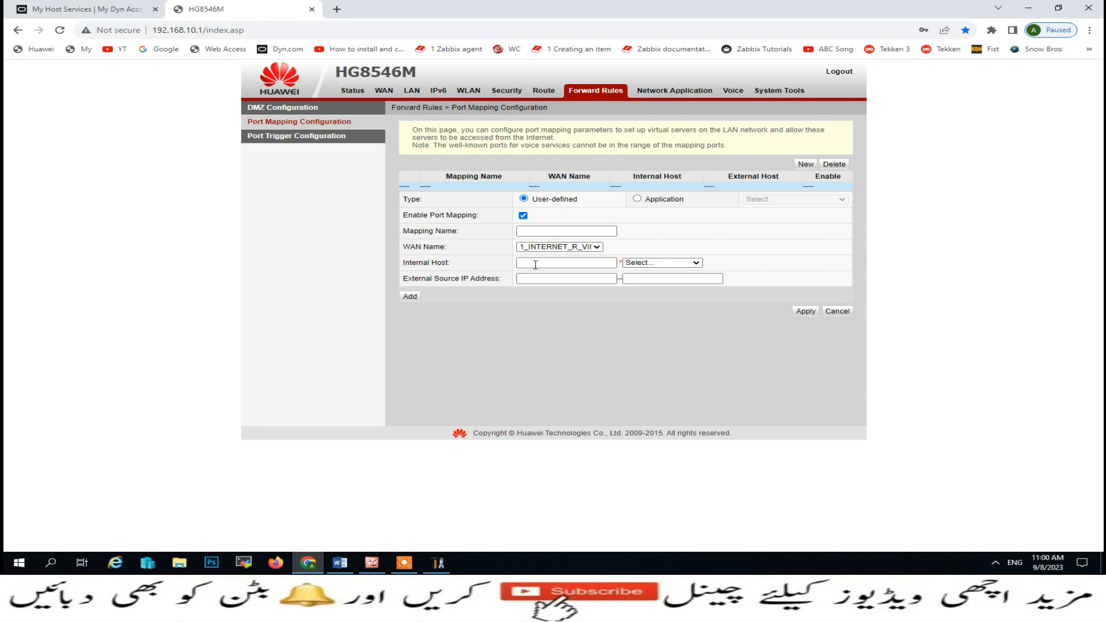
# - Name the mapping TSPlus and set its internal host to 192.168.10.39
pyautogui.click(538, 232)
pyautogui.click(438, 563)
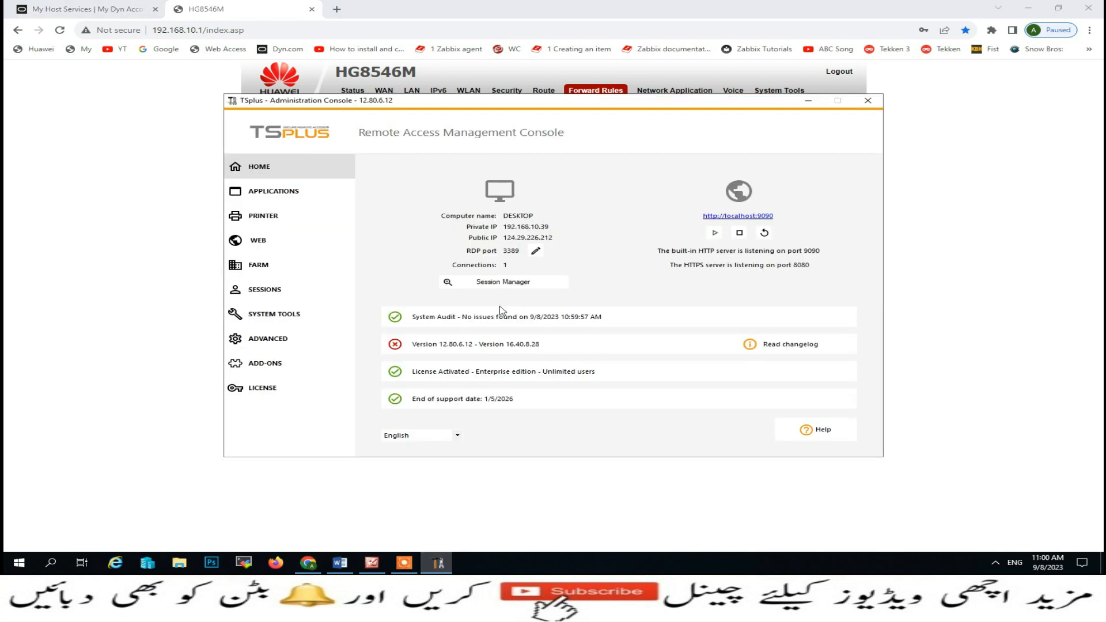
pyautogui.click(316, 562)
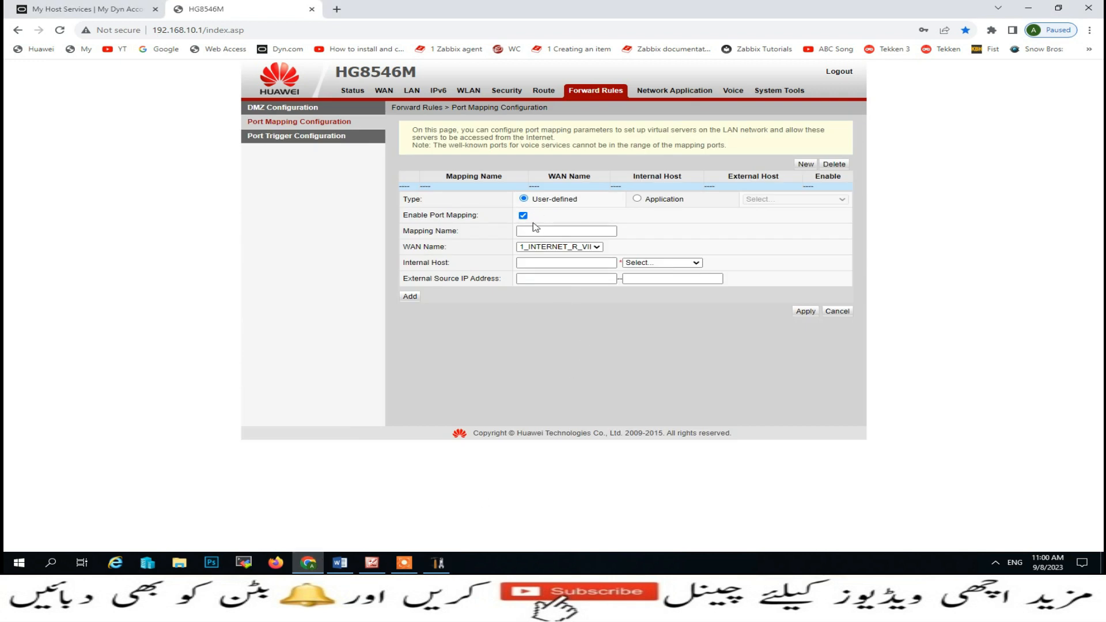
pyautogui.click(526, 230)
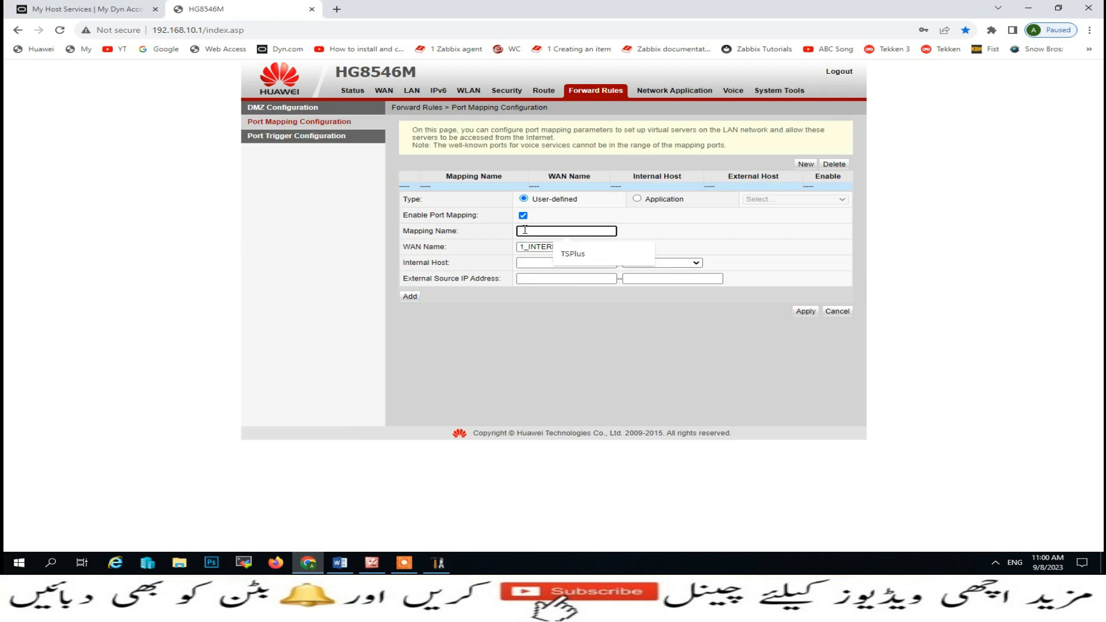
pyautogui.press('Down')
pyautogui.press('Return')
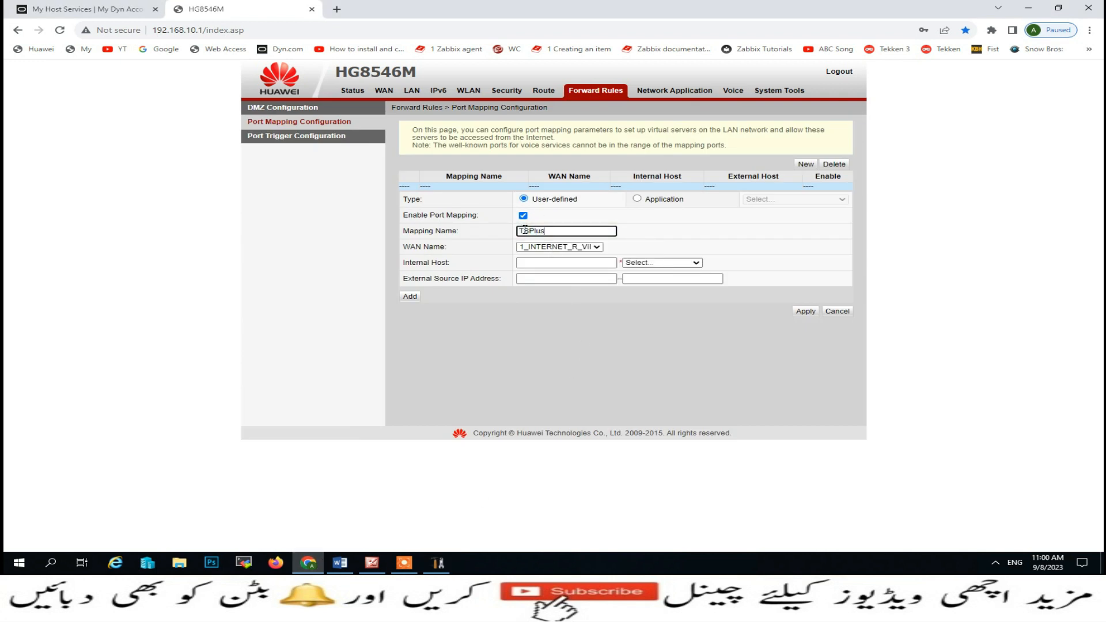
pyautogui.click(533, 263)
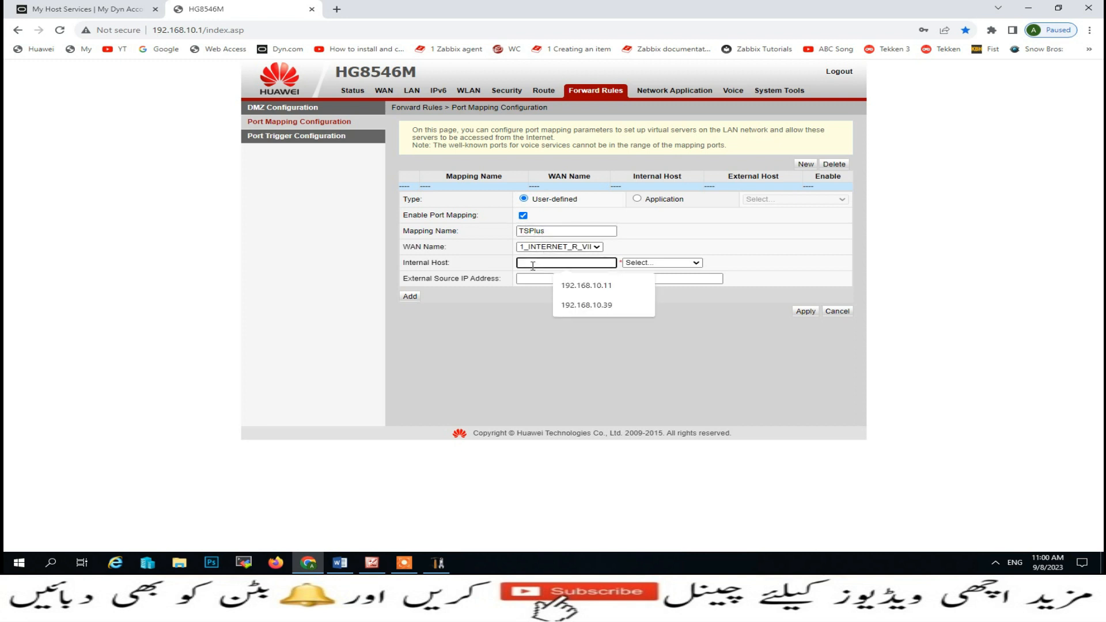
pyautogui.click(587, 312)
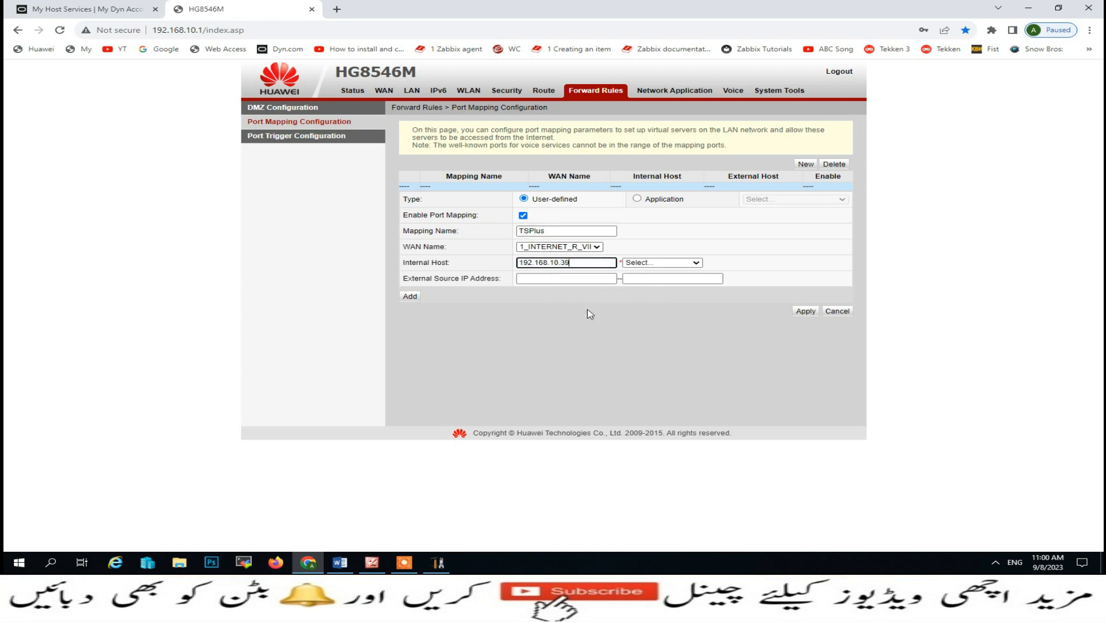
# - Add a port row forwarding internal and external port 9090, and apply the mapping
pyautogui.click(409, 297)
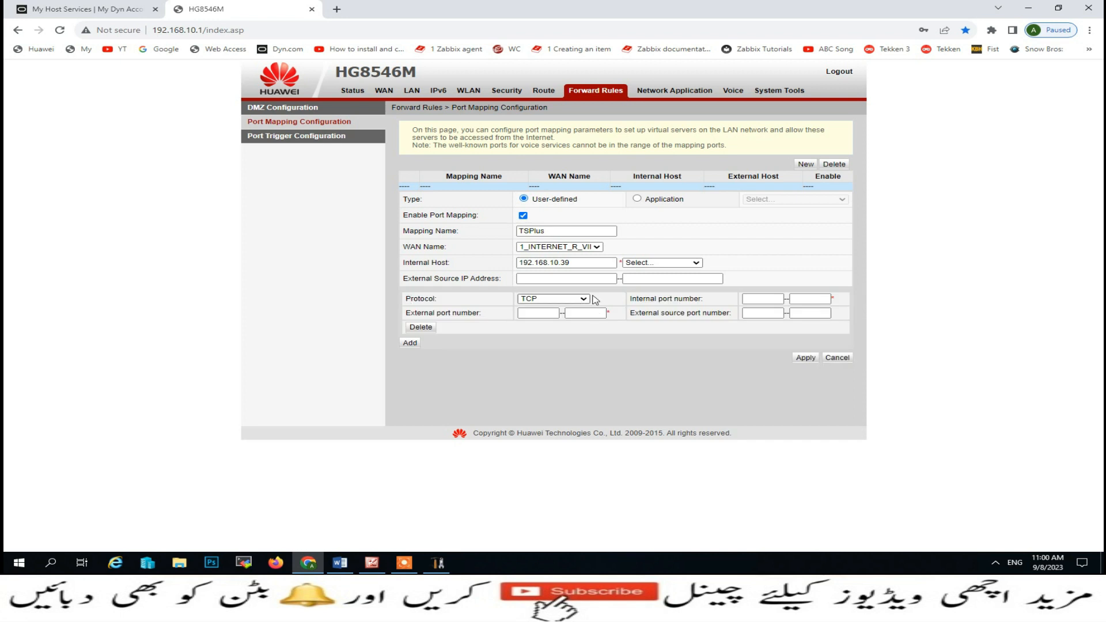
pyautogui.click(759, 299)
pyautogui.write('9090')
pyautogui.press('Tab')
pyautogui.write('9')
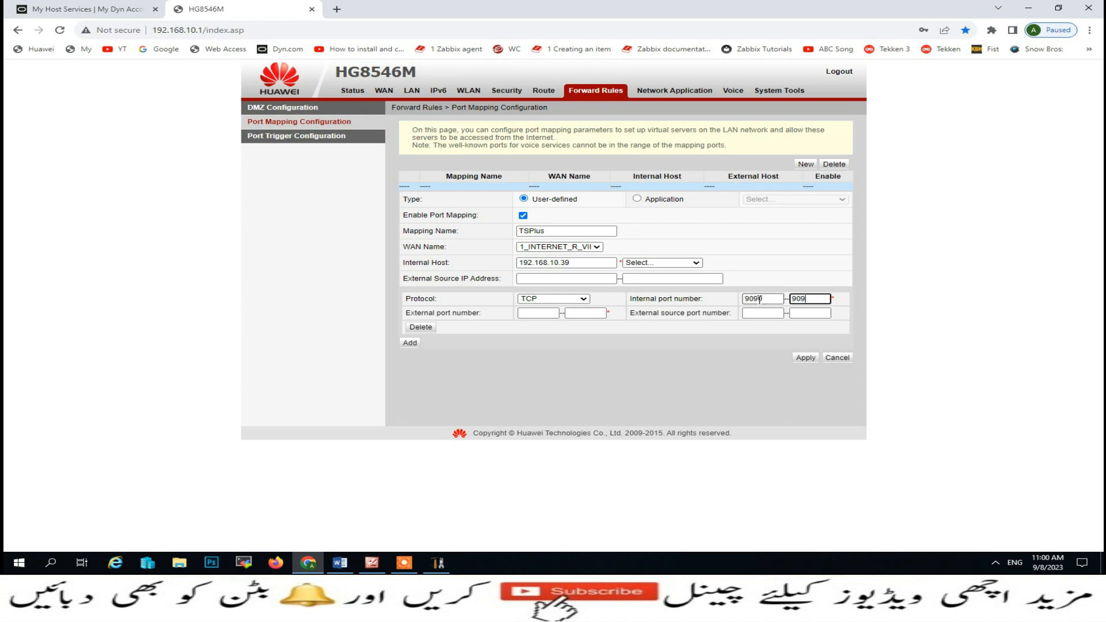
pyautogui.press('Tab')
pyautogui.write('9090')
pyautogui.press('Tab')
pyautogui.write('9090')
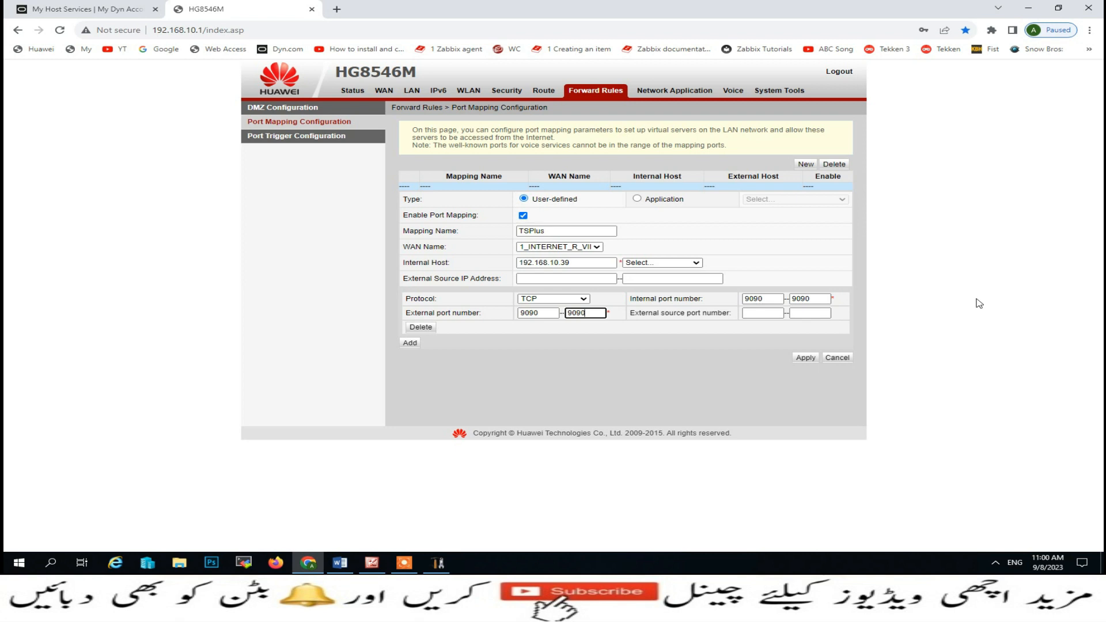
pyautogui.click(805, 358)
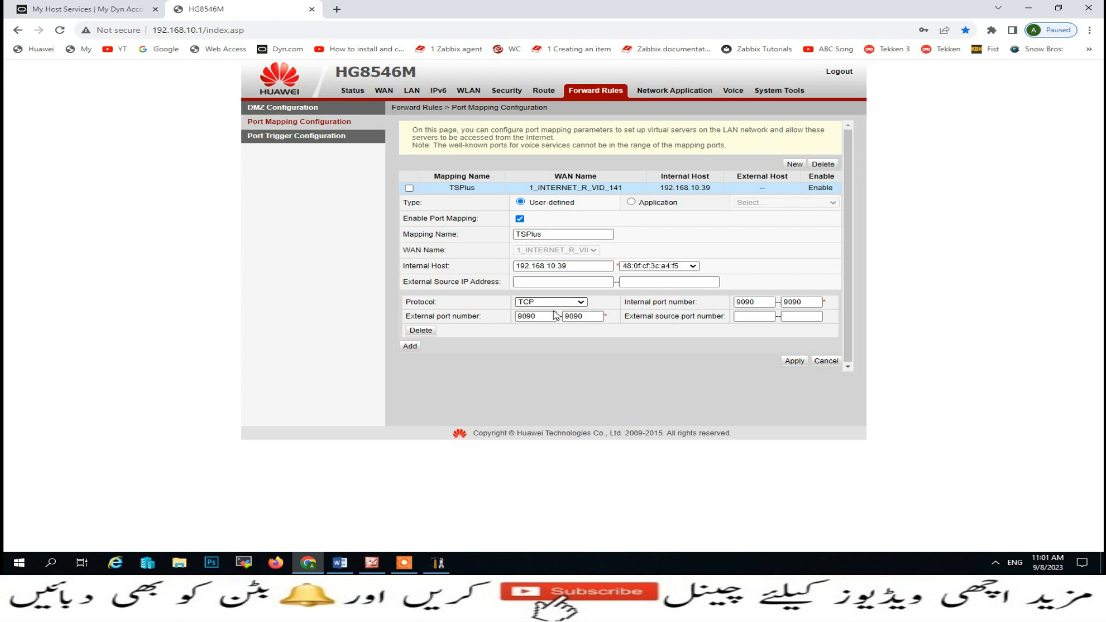
pyautogui.click(409, 346)
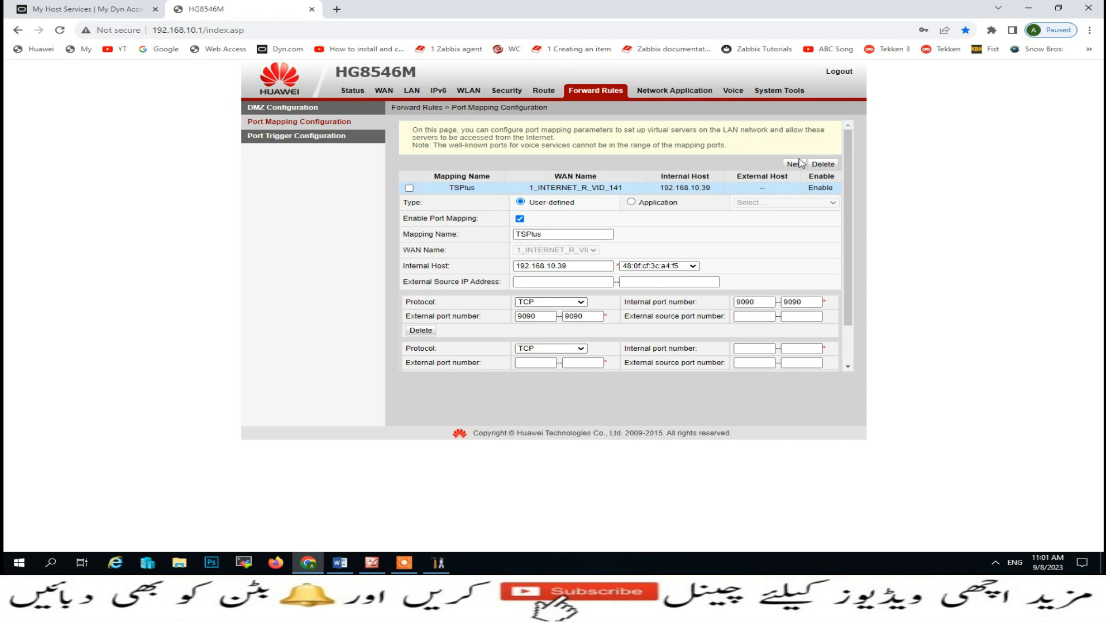
pyautogui.click(797, 164)
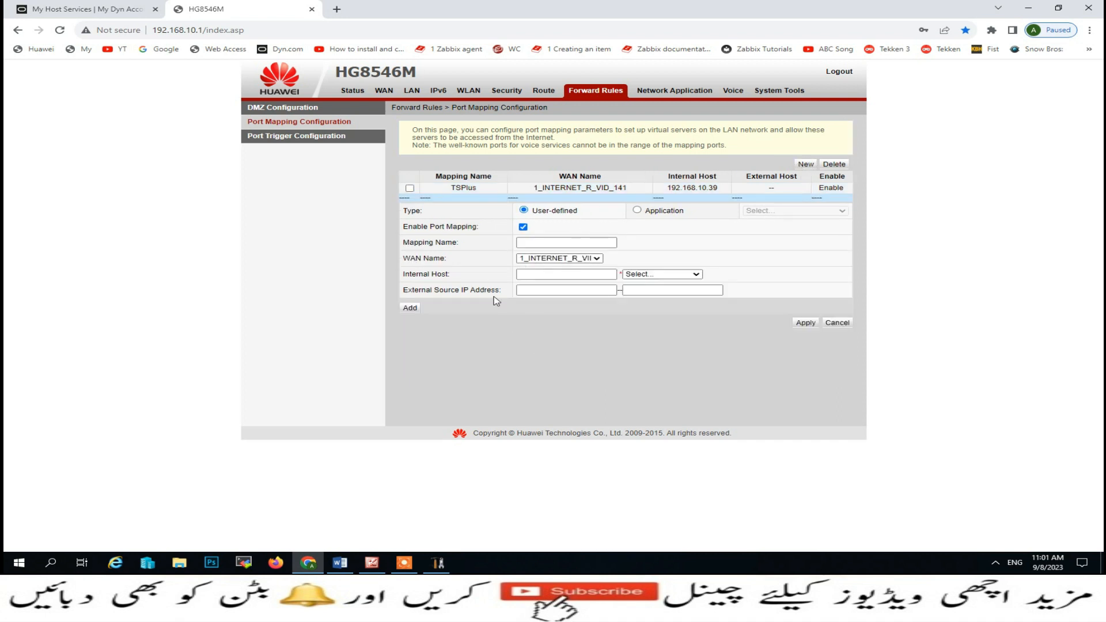
pyautogui.click(597, 258)
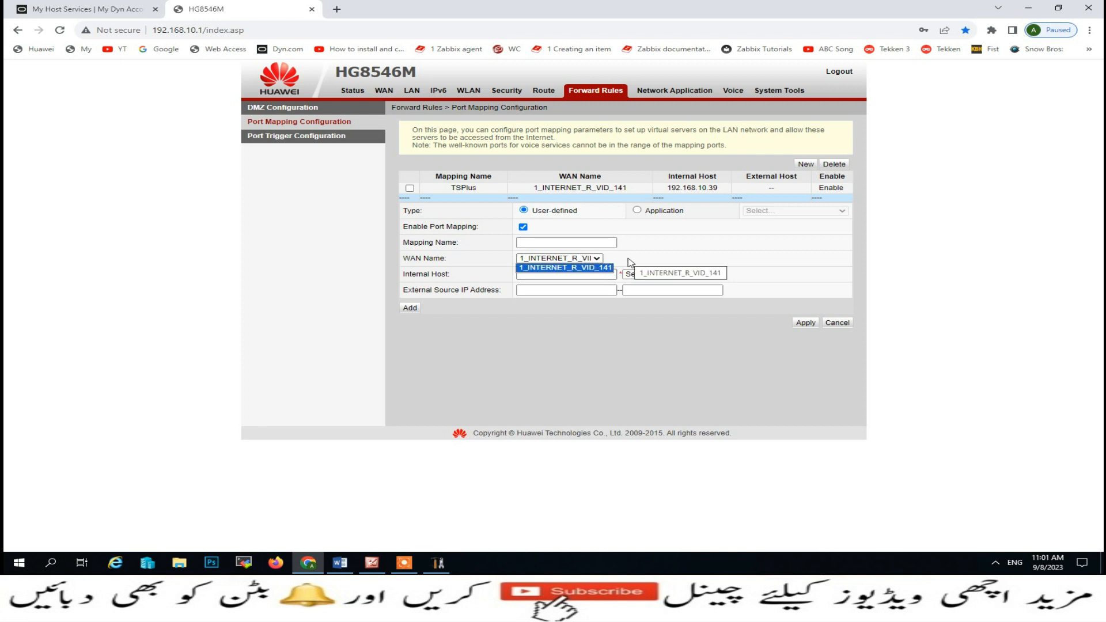
pyautogui.click(614, 257)
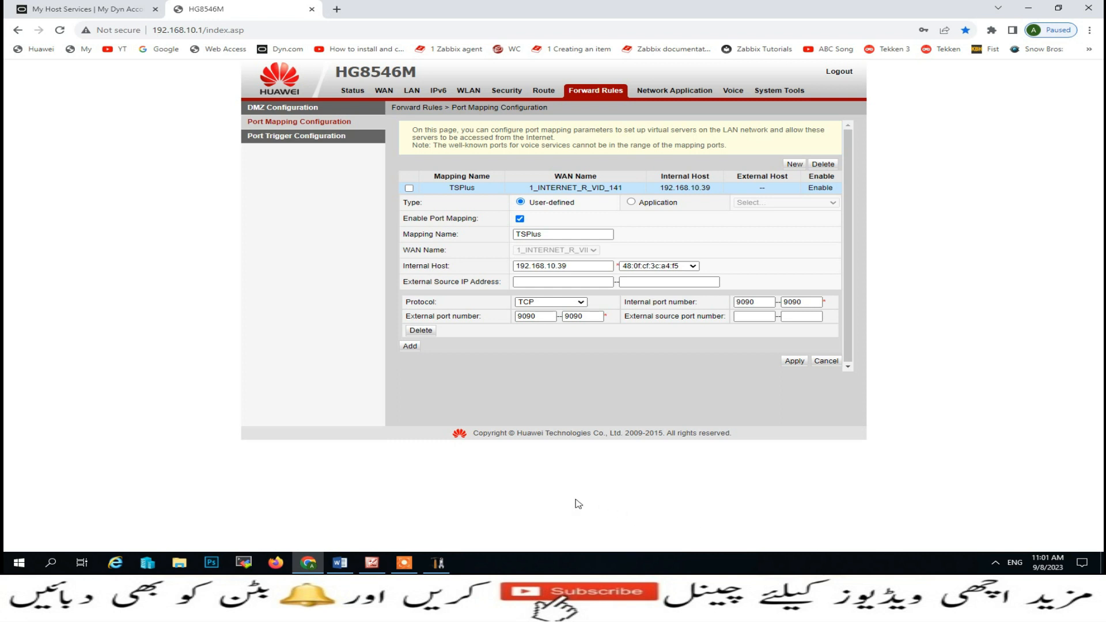
pyautogui.hotkey('ctrl', 'shift', 'n')
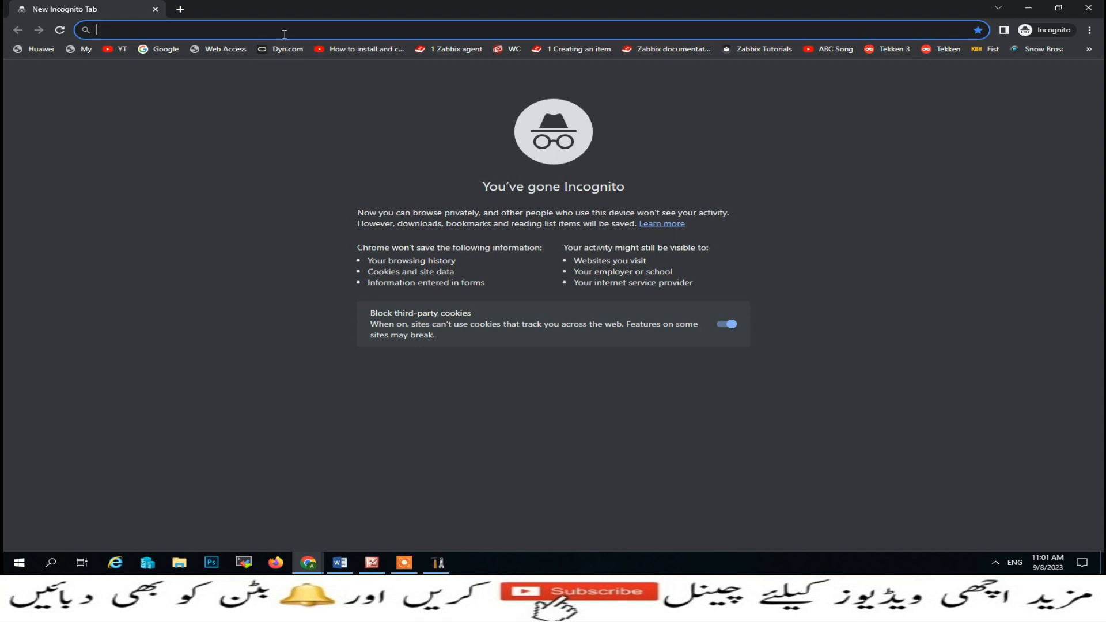
# - Load the TSplus log-on page remotely via the DynDNS hostname on port 9090
pyautogui.write('kamran')
pyautogui.press('Right')
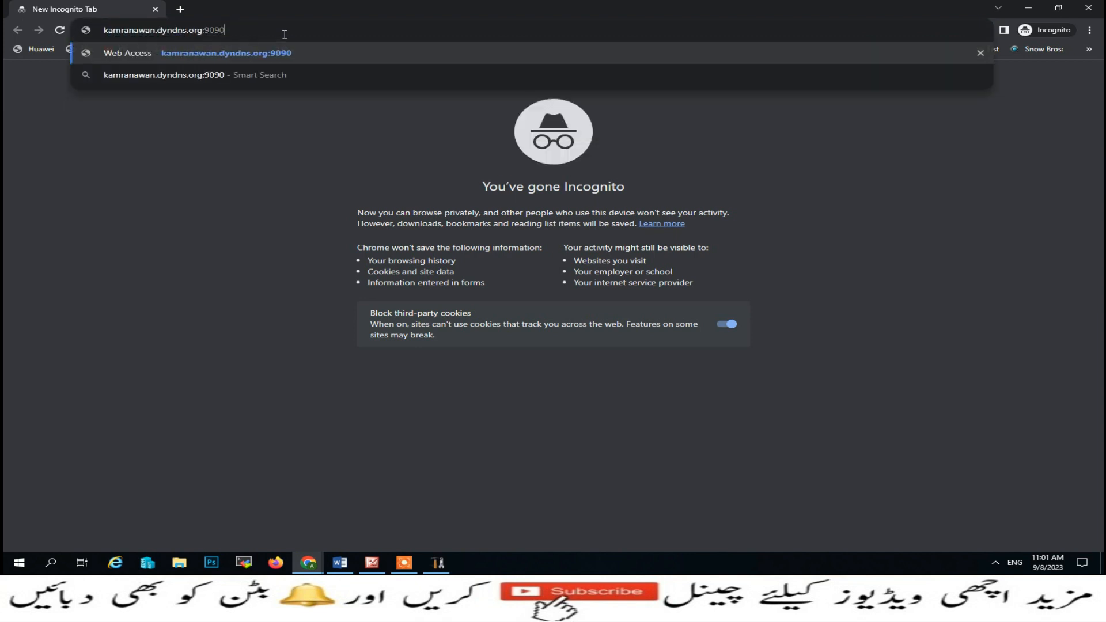
pyautogui.press('BackSpace')
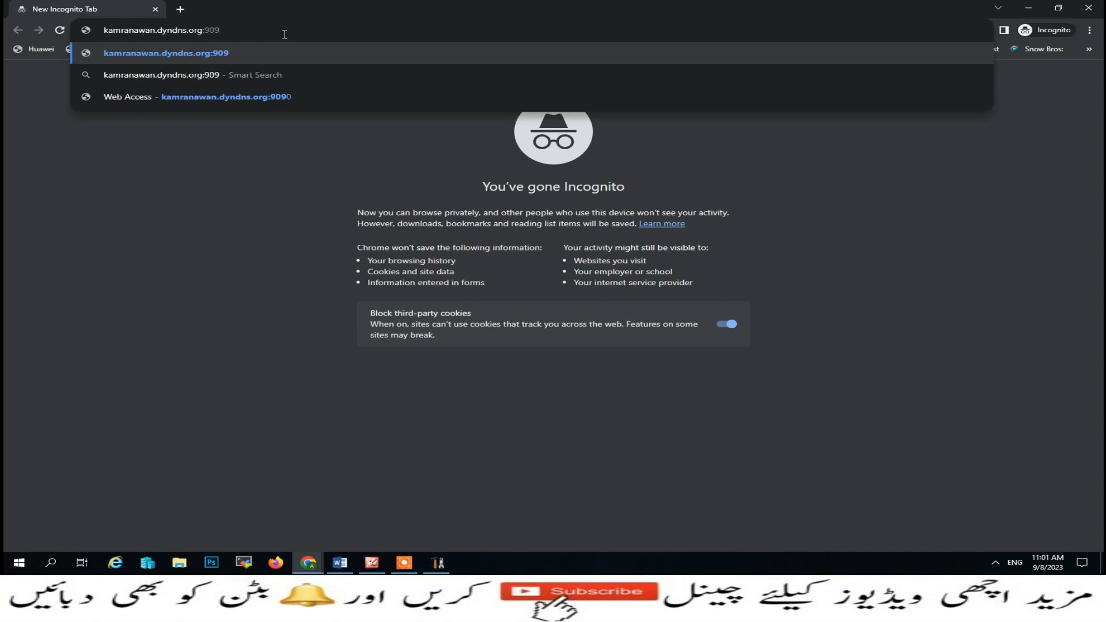
pyautogui.write('0')
pyautogui.press('Return')
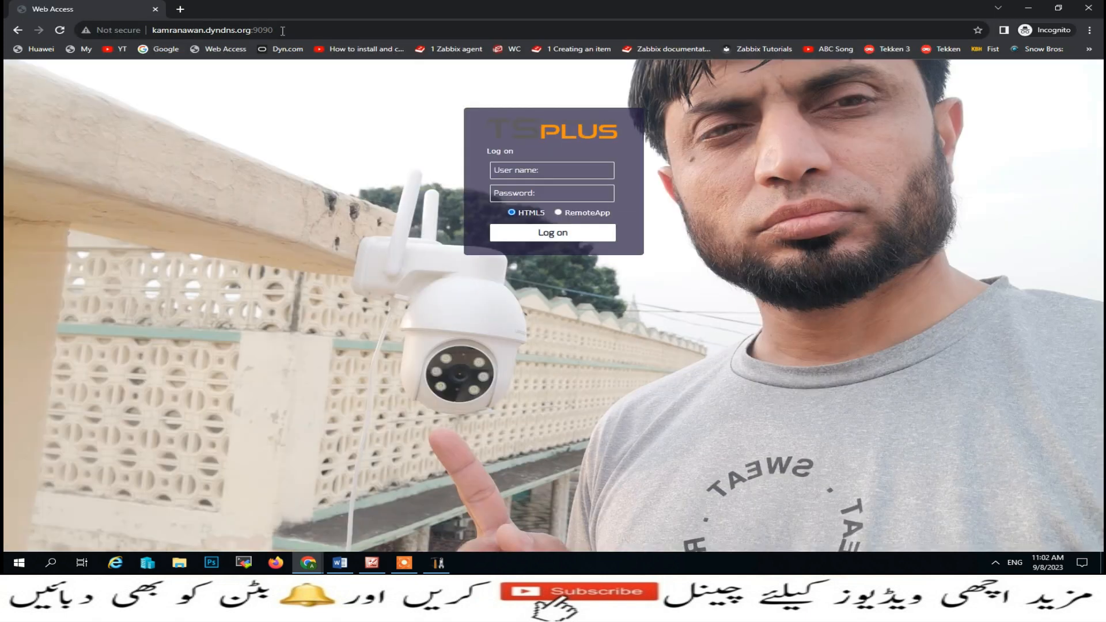
# - Log in as administrator with the account password, then close the HTML5 session tab
pyautogui.click(510, 168)
pyautogui.write('admin')
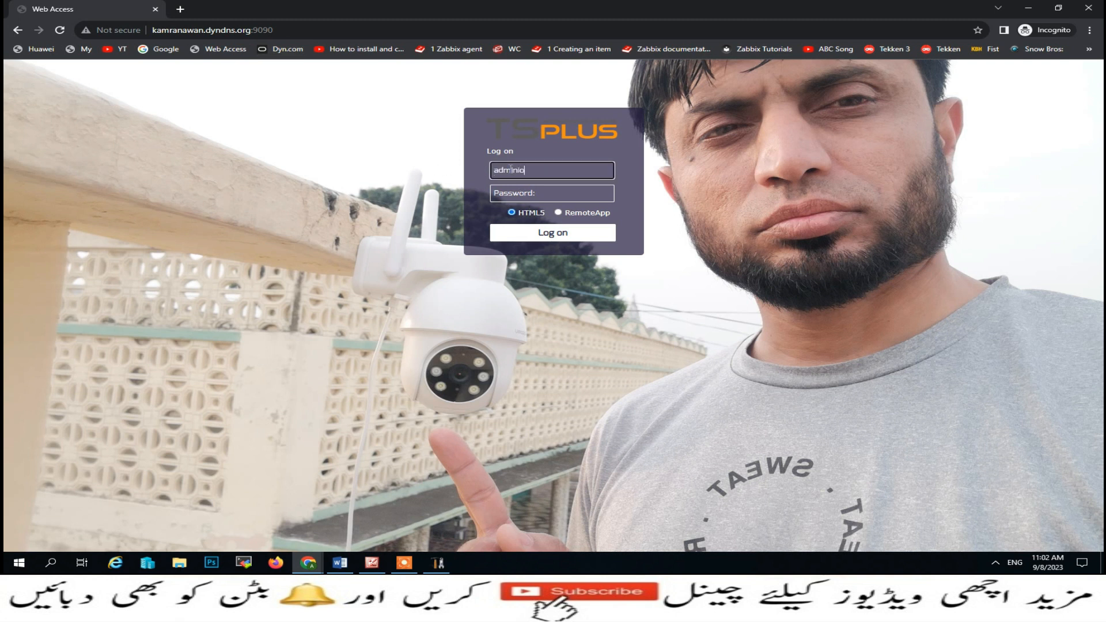
pyautogui.write('istrator')
pyautogui.press('Tab')
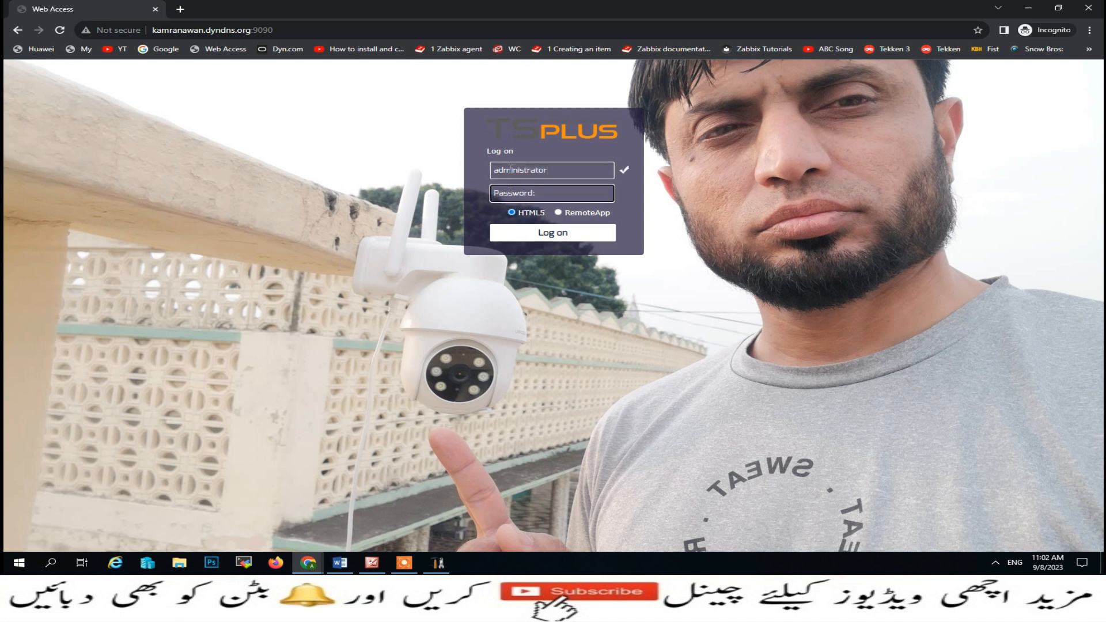
pyautogui.write('********')
pyautogui.press('Return')
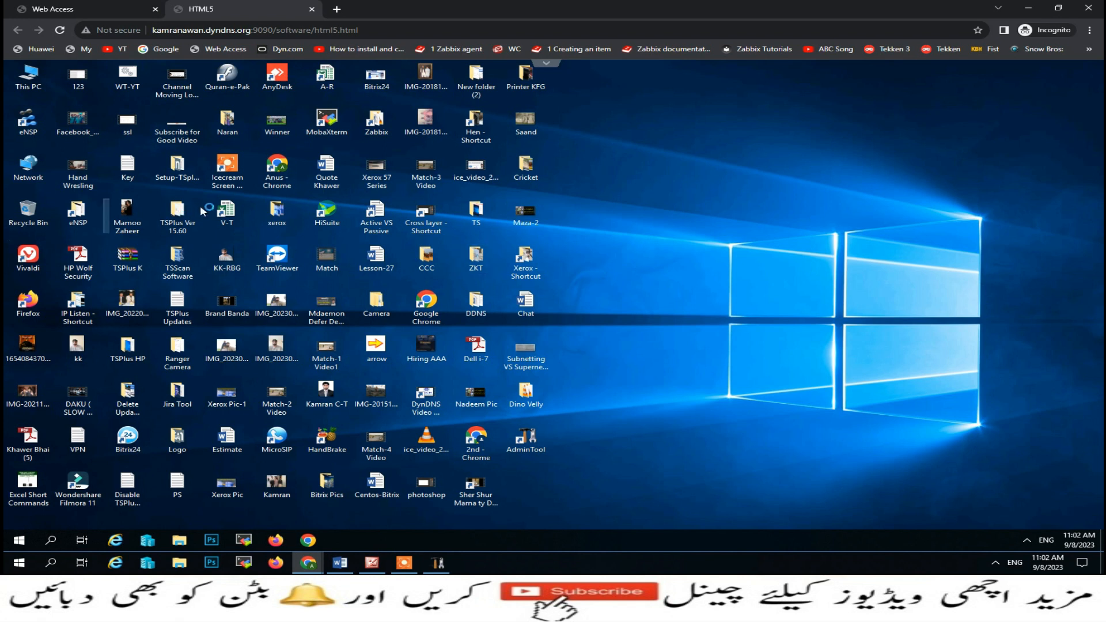
pyautogui.click(311, 10)
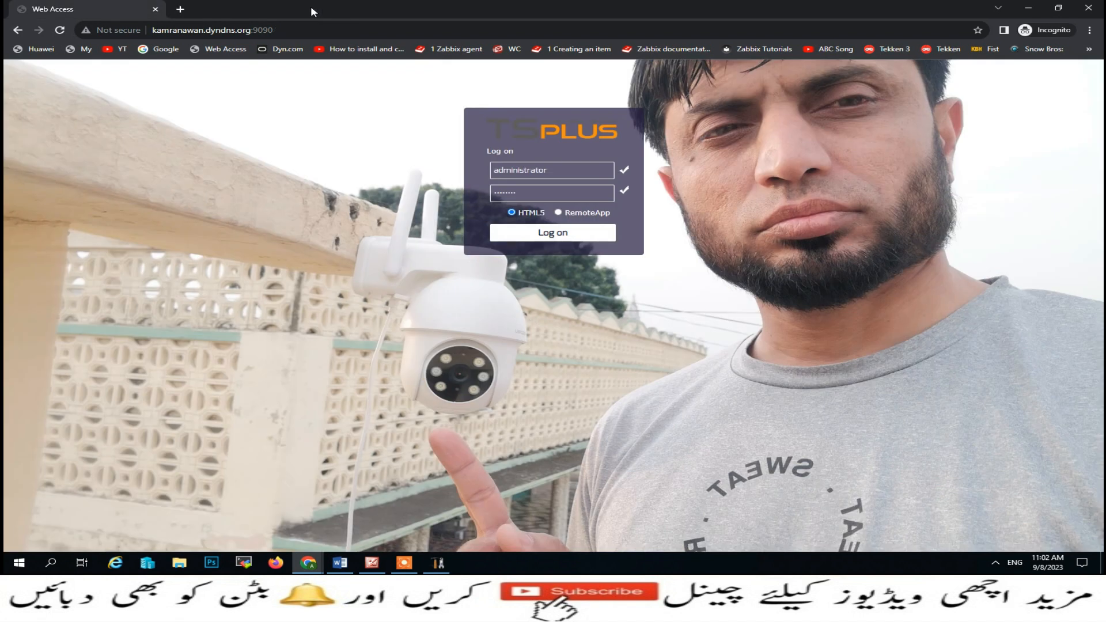